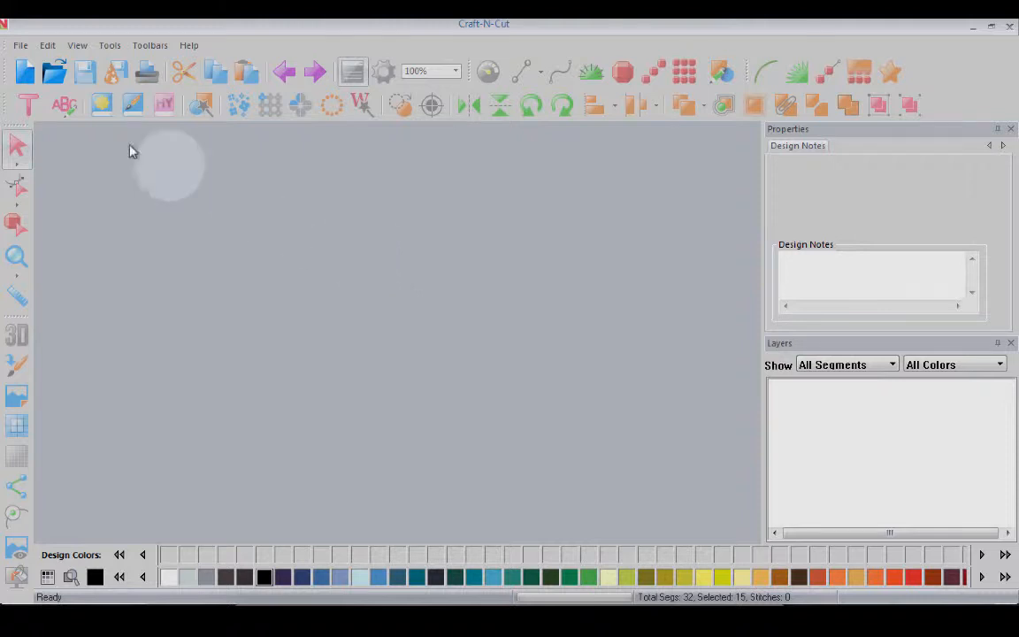
- Create a new design and insert the Garden artwork from the Hope Yoder Library at its default size
left_click(25, 71)
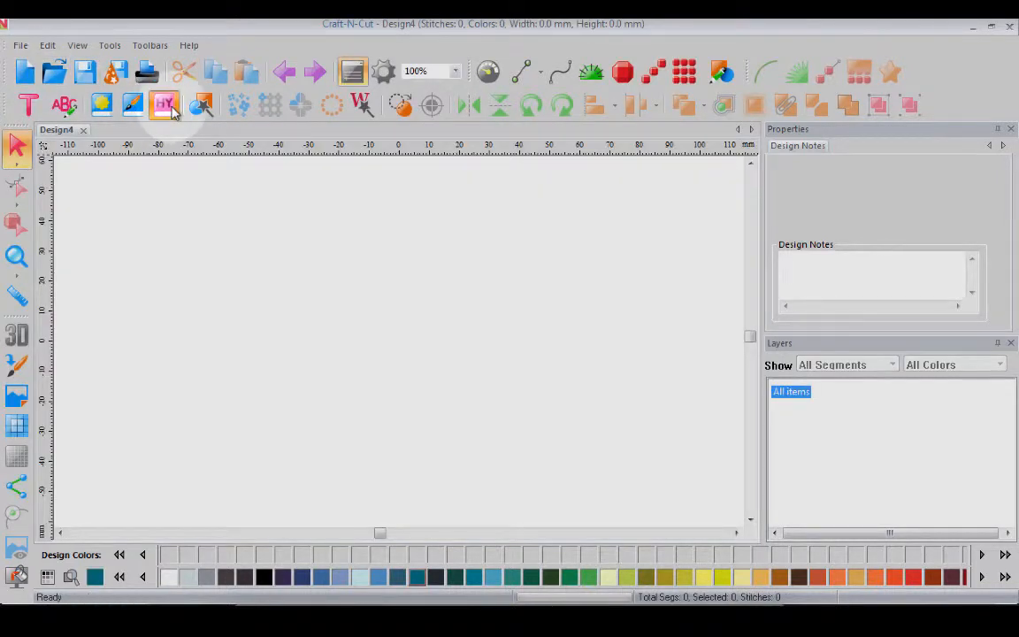
left_click(168, 107)
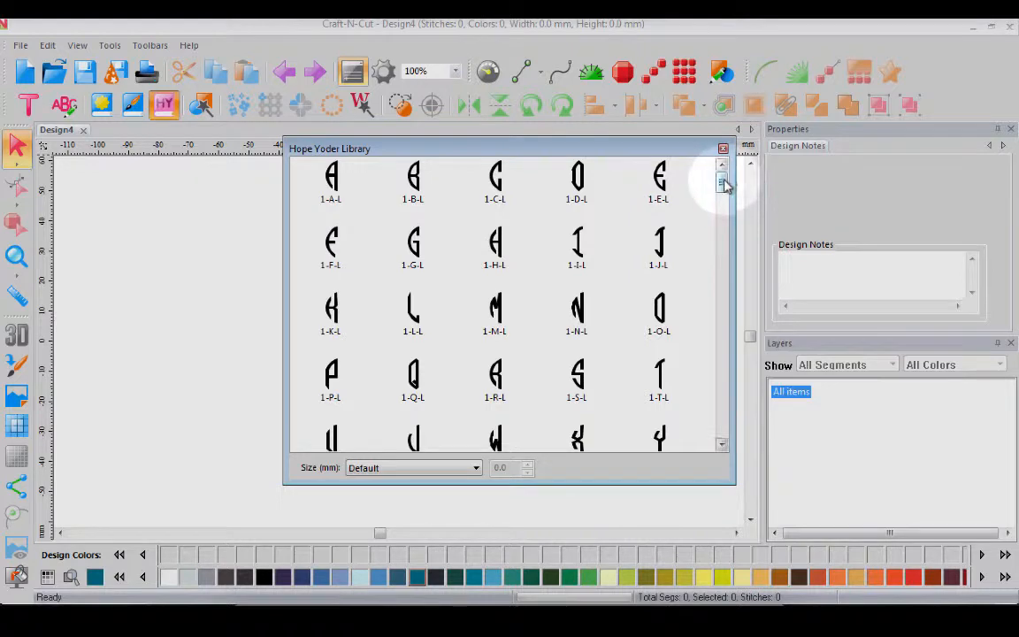
left_click_drag(723, 183, 723, 324)
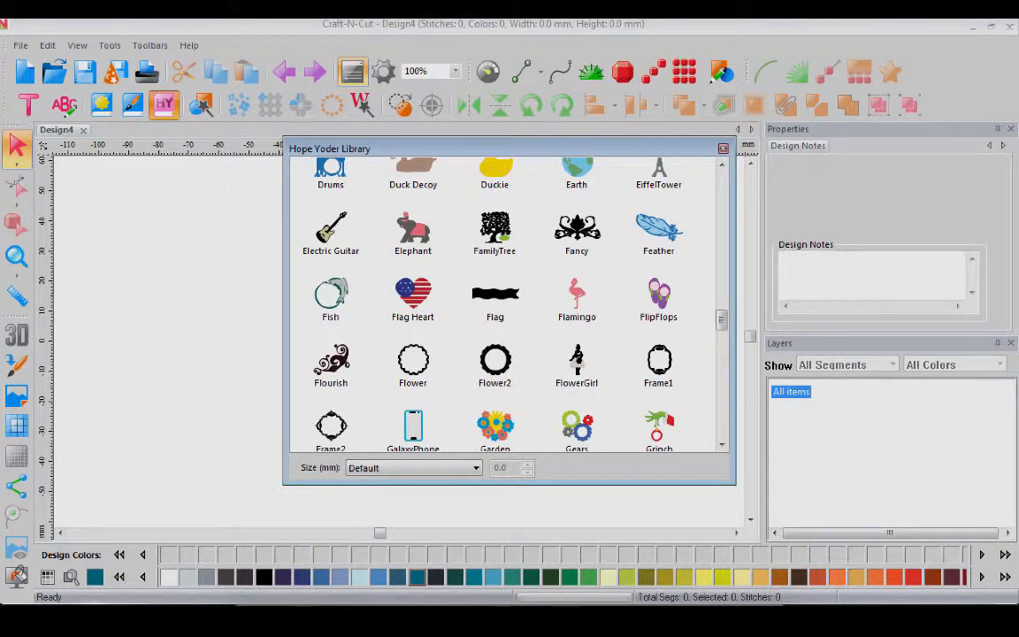
left_click(495, 426)
double_click(497, 426)
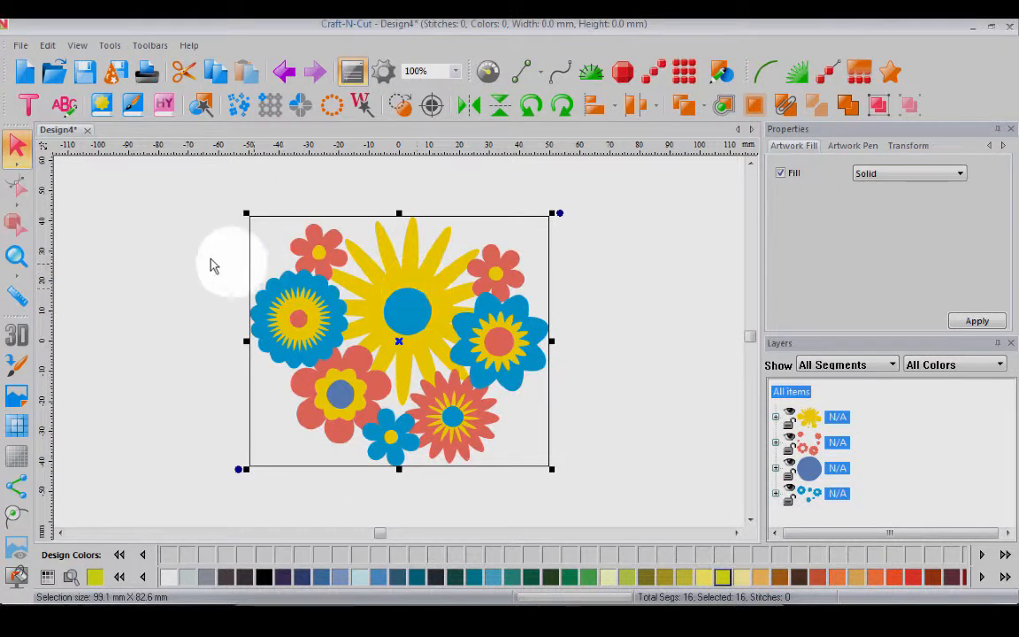
left_click(17, 256)
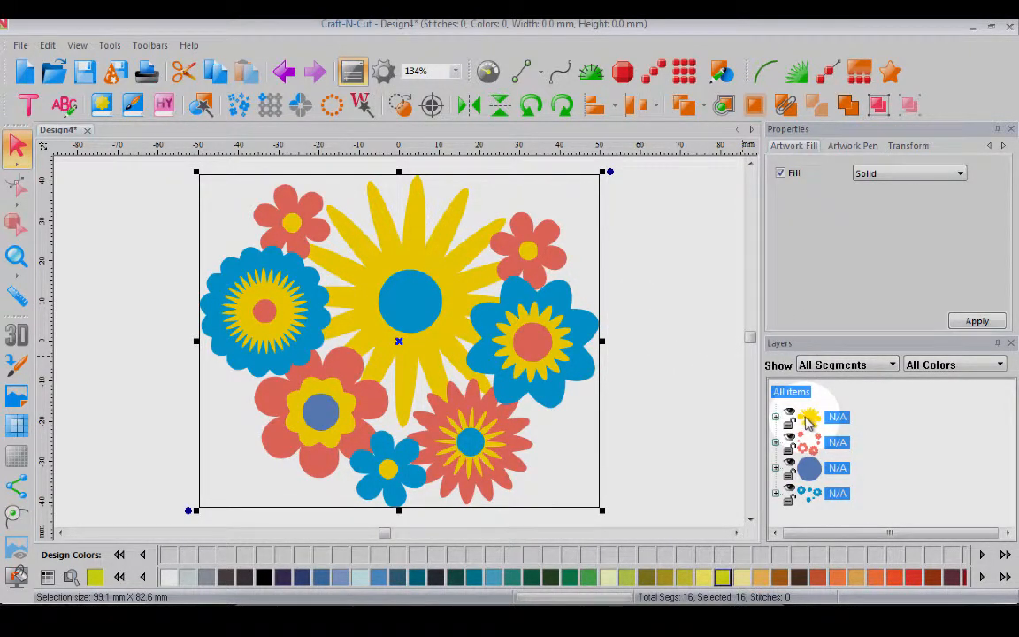
- Hide the light blue, dark blue, coral and yellow layers one after another
left_click(790, 492)
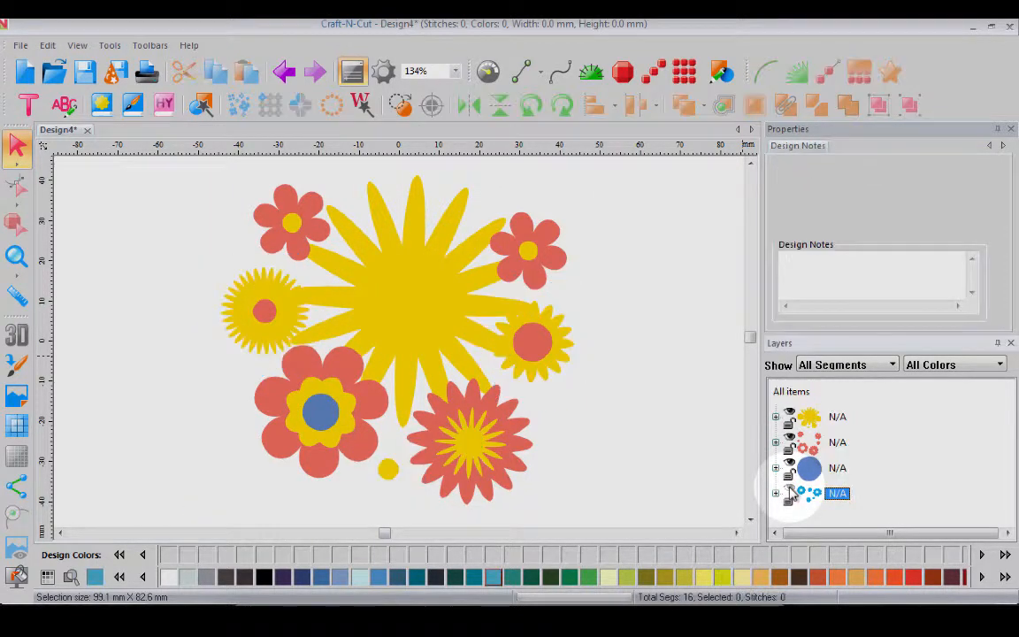
left_click(790, 465)
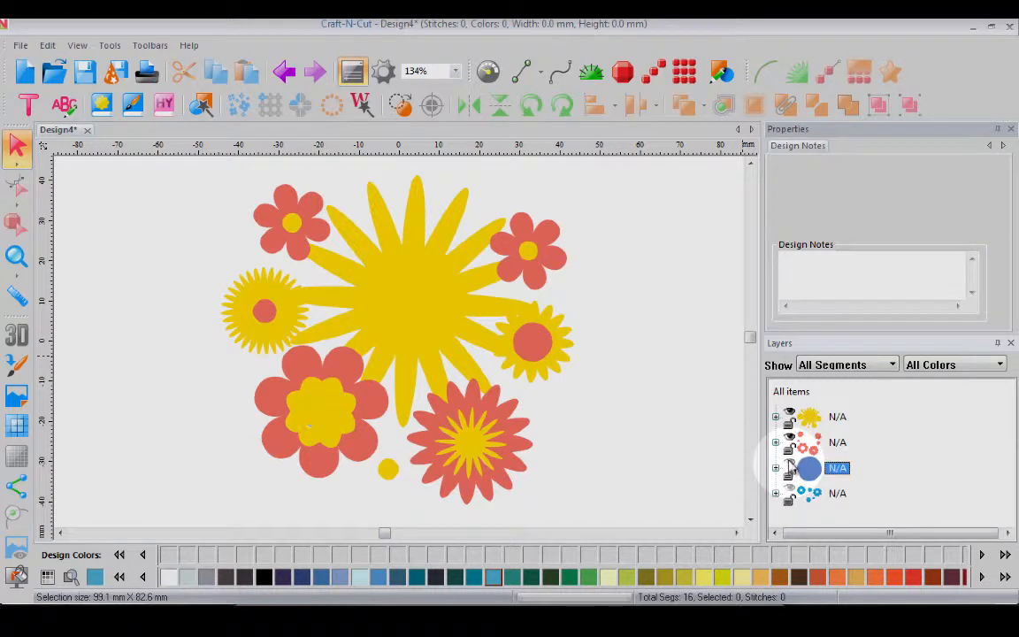
left_click(789, 440)
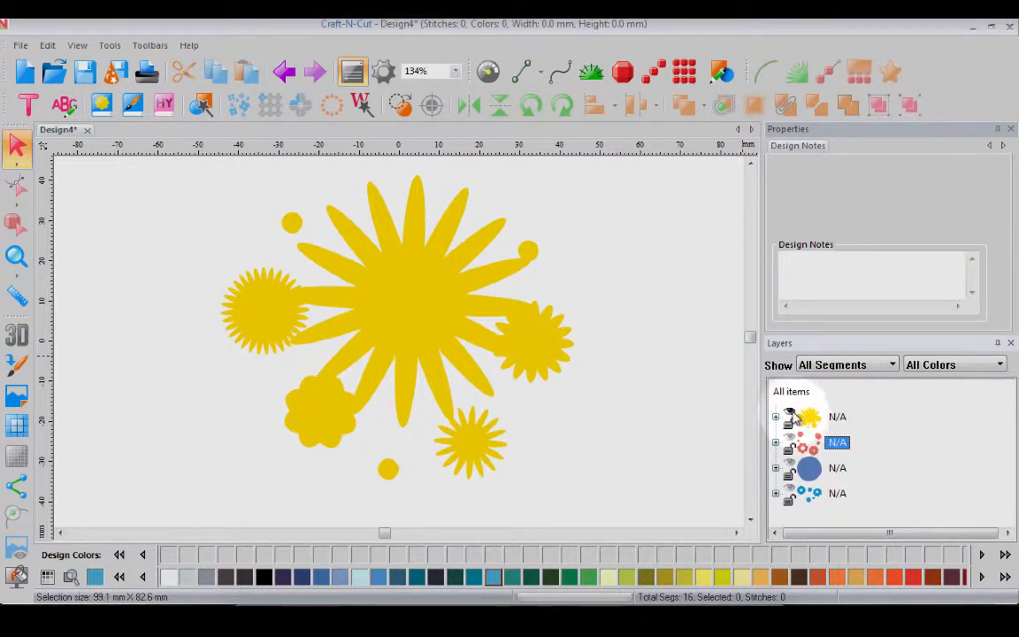
left_click(795, 418)
- Show the coral layer briefly, hide it, and turn the visibility of all four color layers back on
left_click(795, 442)
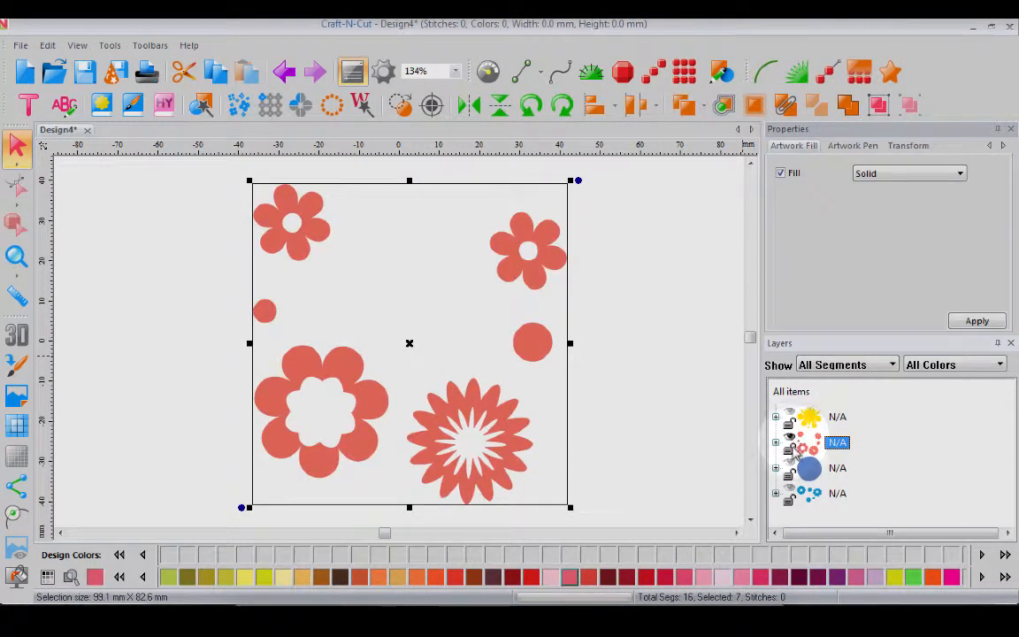
left_click(790, 441)
left_click(790, 467)
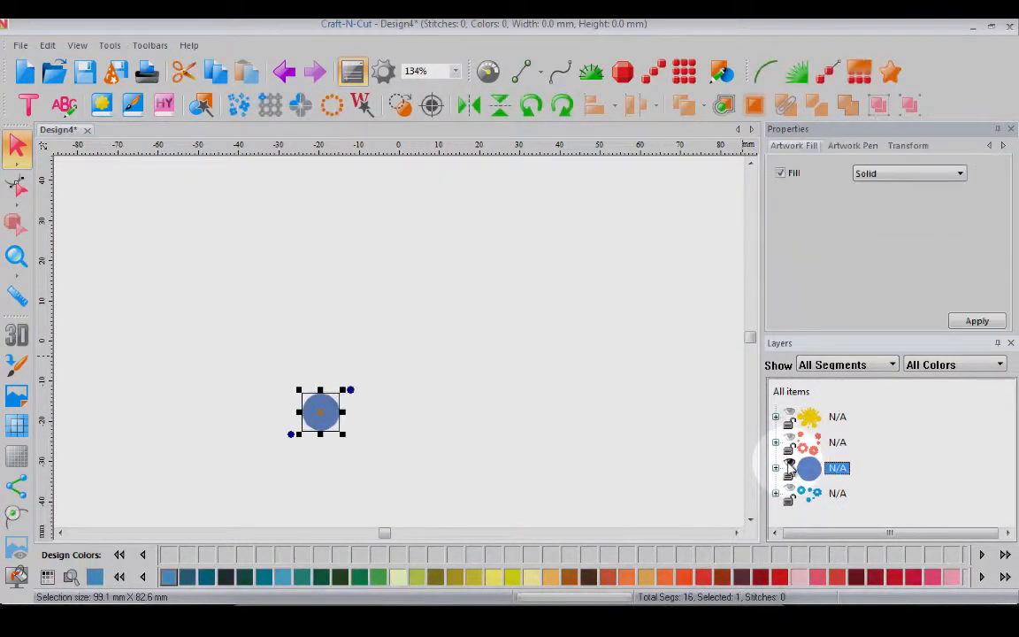
left_click(790, 492)
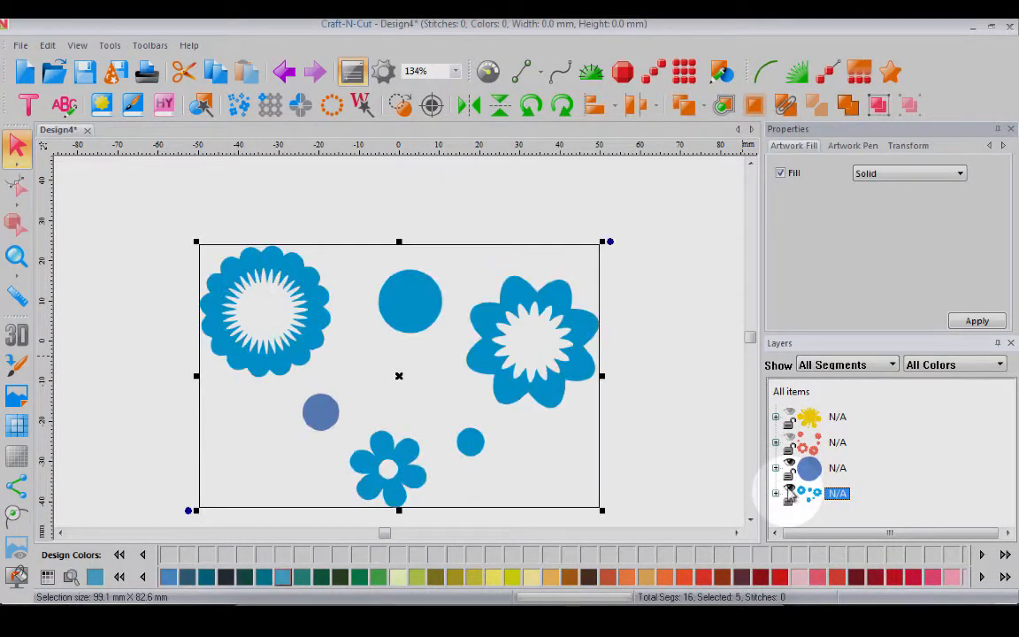
left_click(790, 441)
left_click(789, 416)
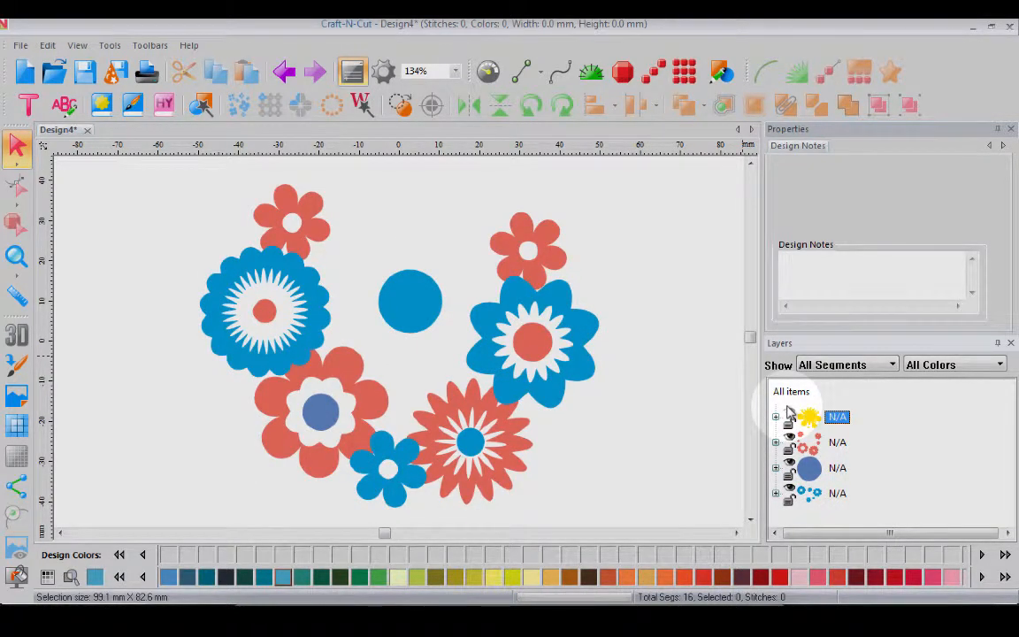
left_click(790, 416)
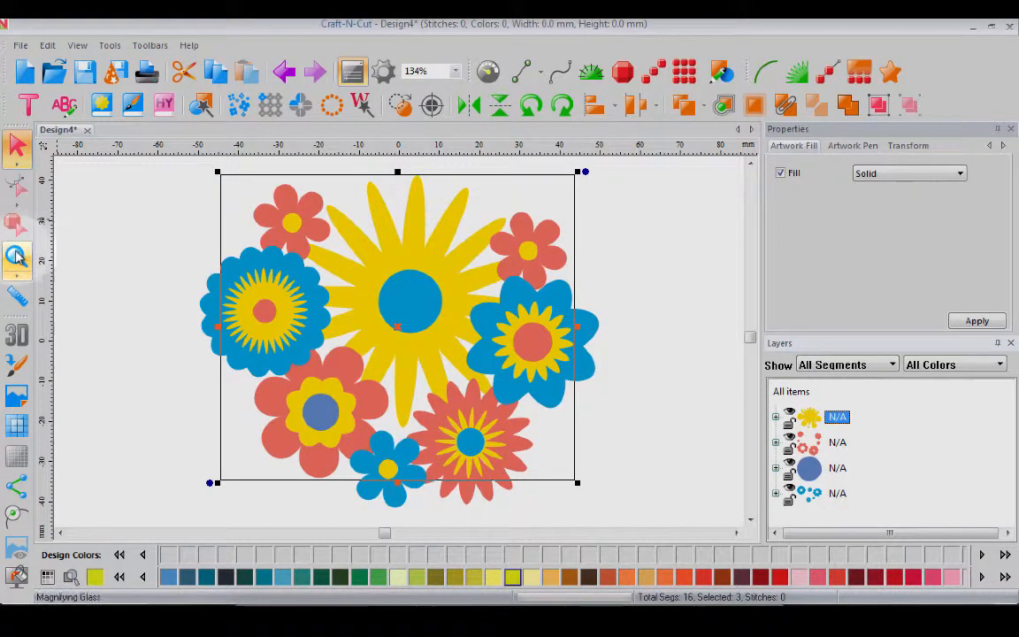
- Select the scalloped blue flower with its yellow and coral center and magnify that area
left_click(16, 254)
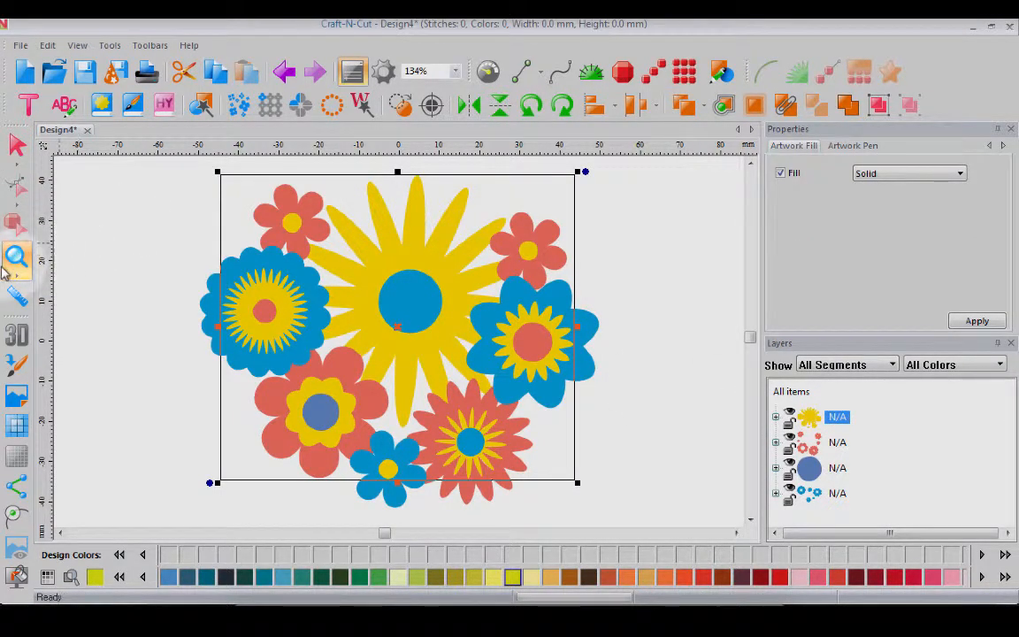
key("Escape")
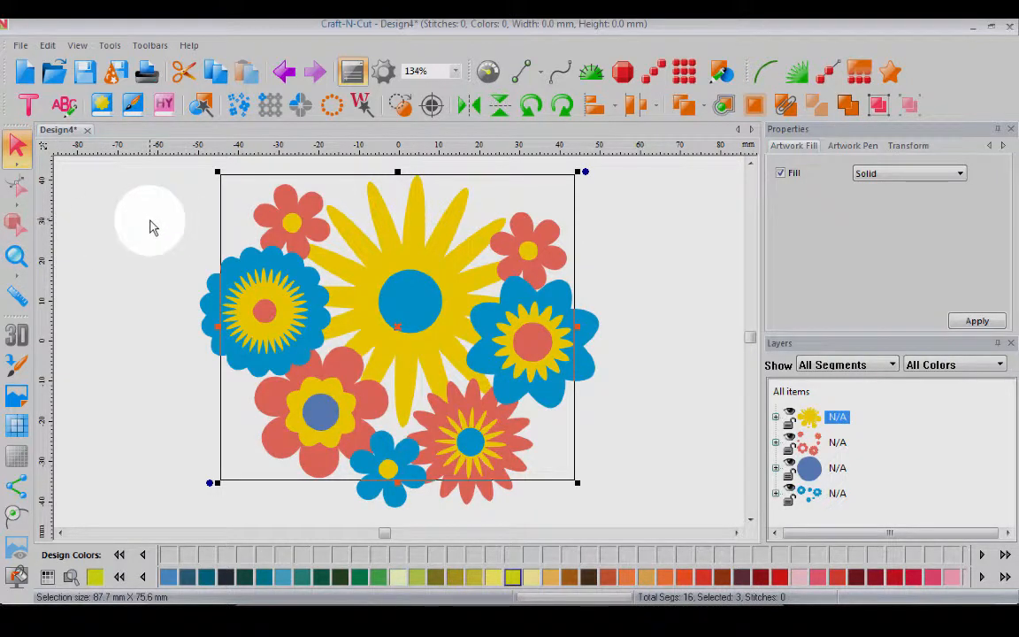
left_click_drag(146, 235, 379, 407)
left_click(16, 255)
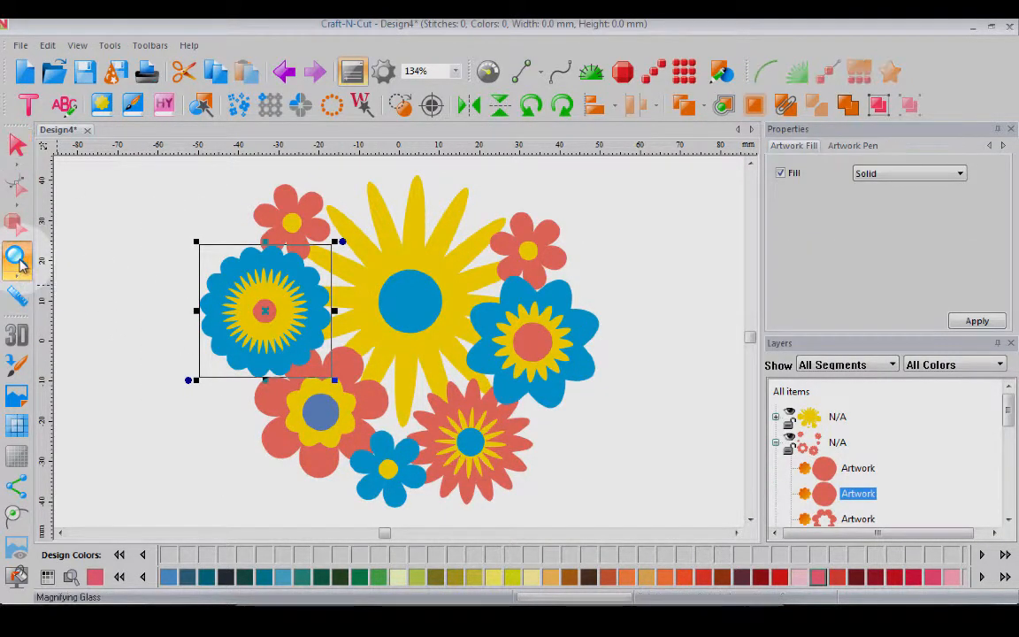
left_click_drag(159, 259, 345, 381)
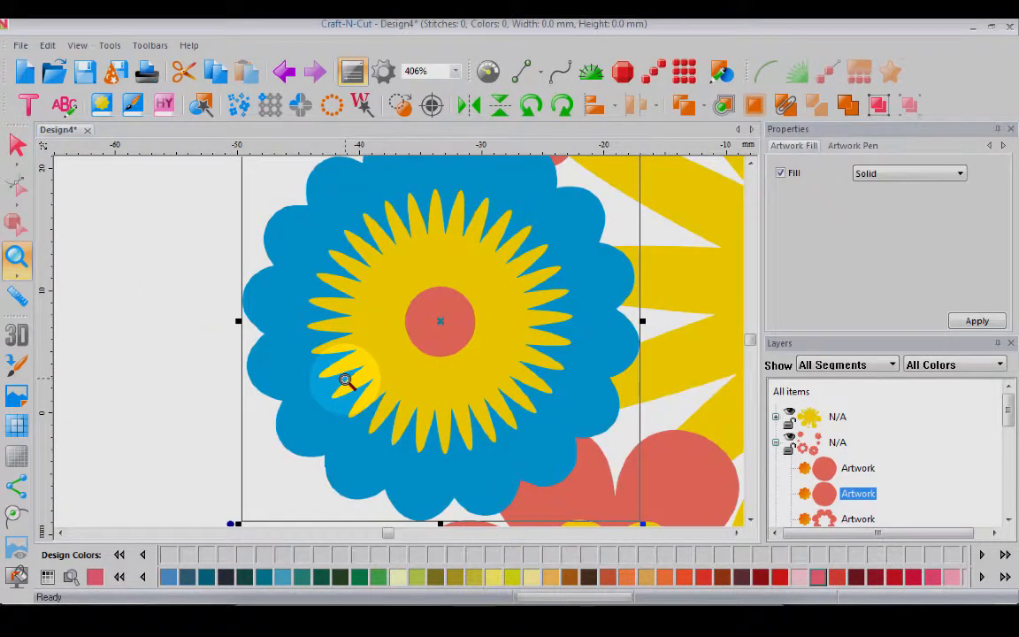
- Try the Pan tool and zooming in and out on the magnified flower, and fit the whole design back in view
left_click(21, 275)
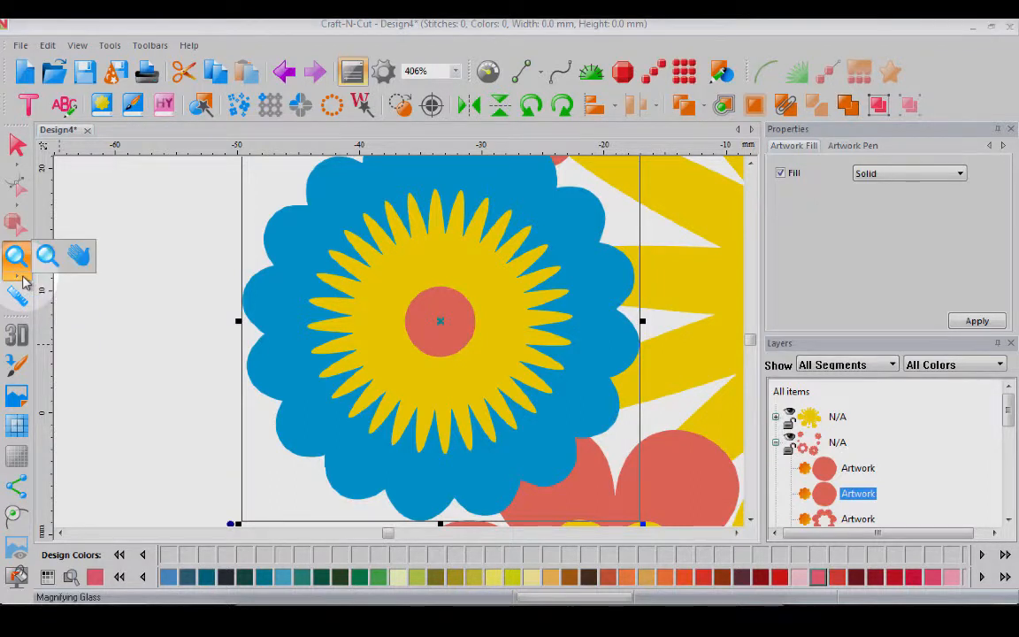
left_click(78, 257)
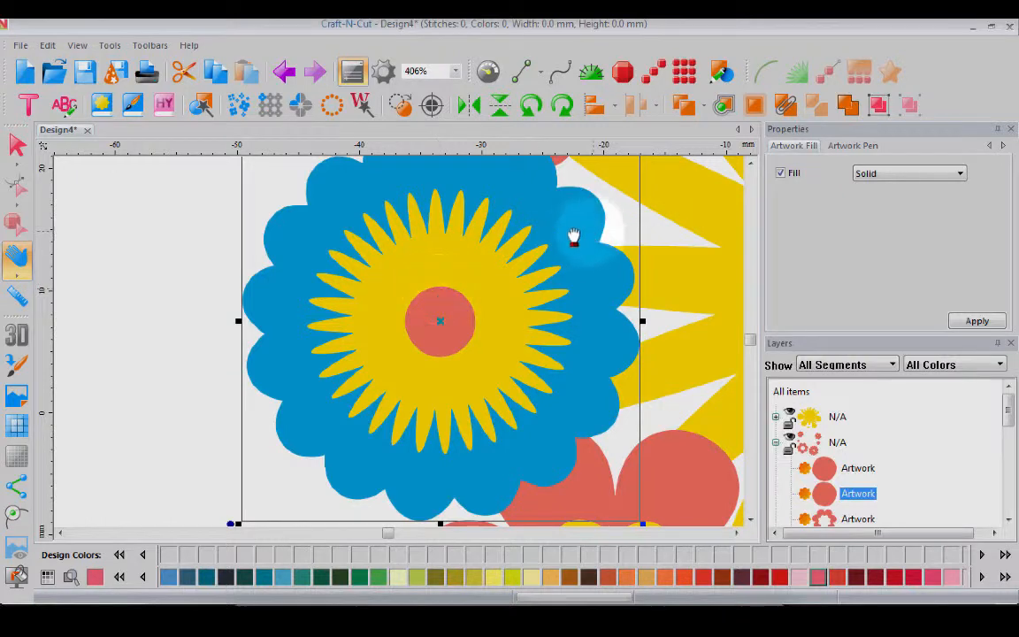
scroll(393, 328, "up", 5)
scroll(393, 327, "up", 4)
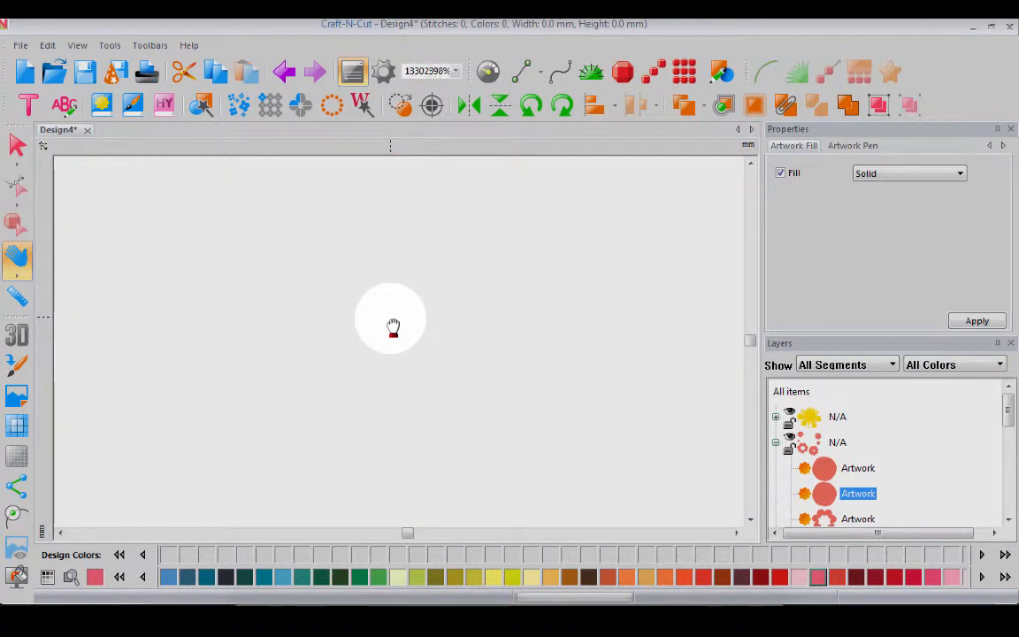
scroll(393, 327, "down", 15)
scroll(393, 327, "up", 6)
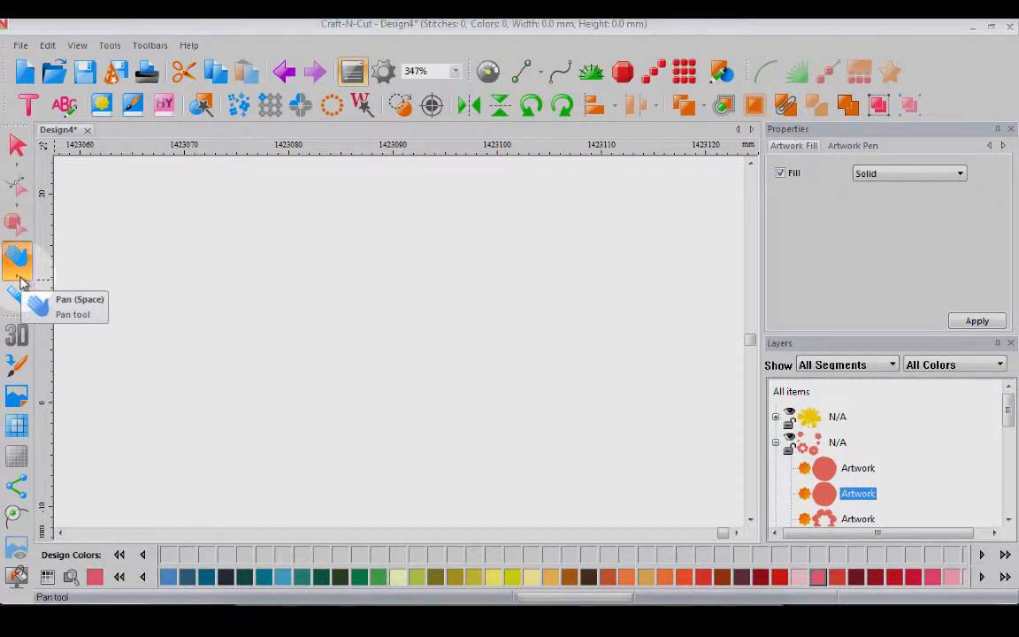
left_click_drag(20, 279, 46, 264)
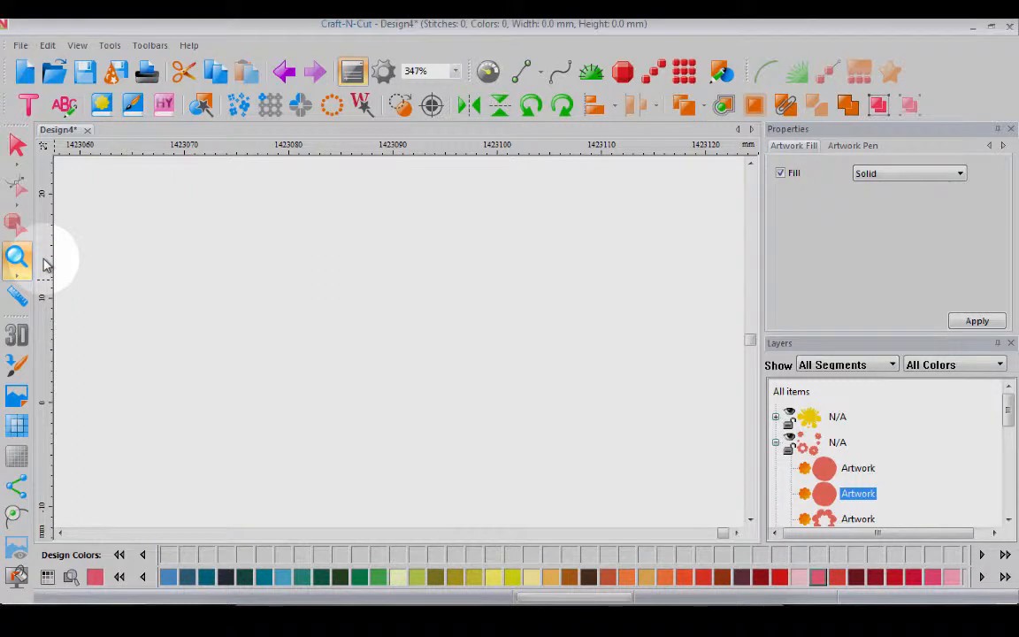
double_click(20, 256)
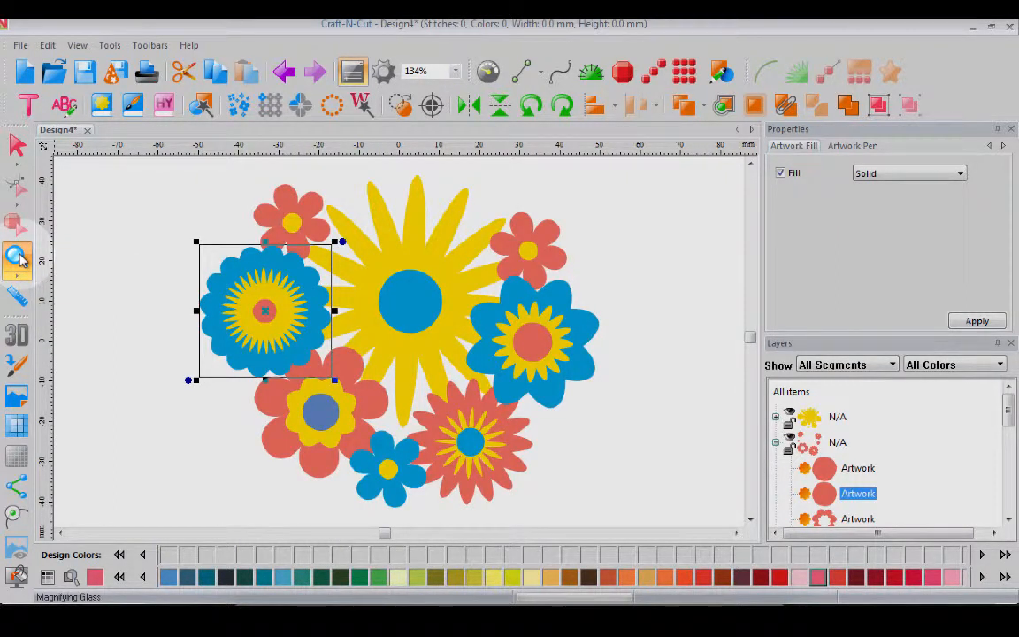
- Select all items and move the whole design about 141 mm right and 28 mm up
left_click(790, 392)
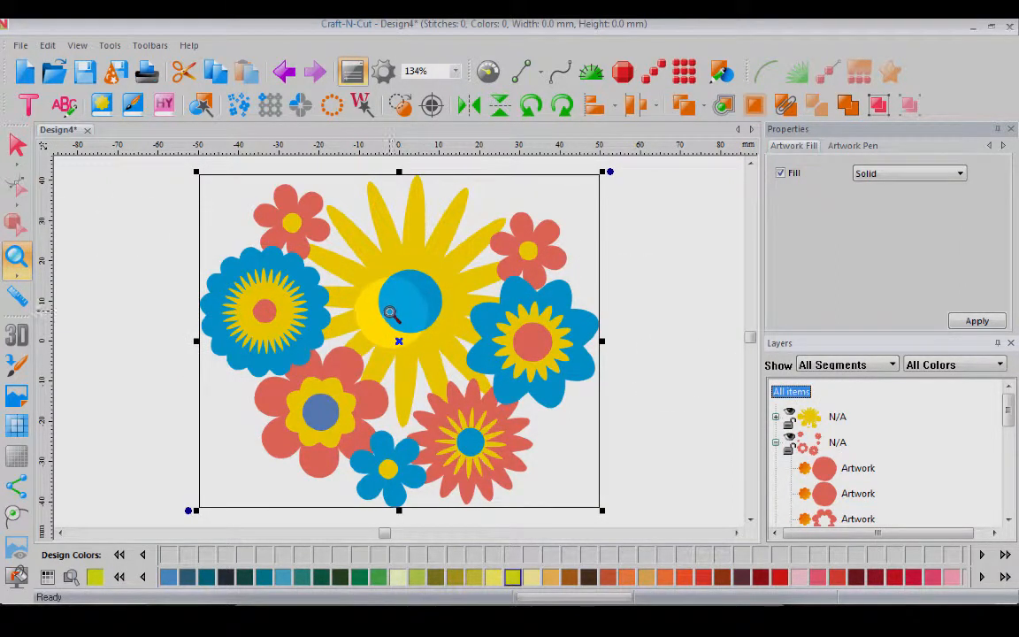
left_click(17, 144)
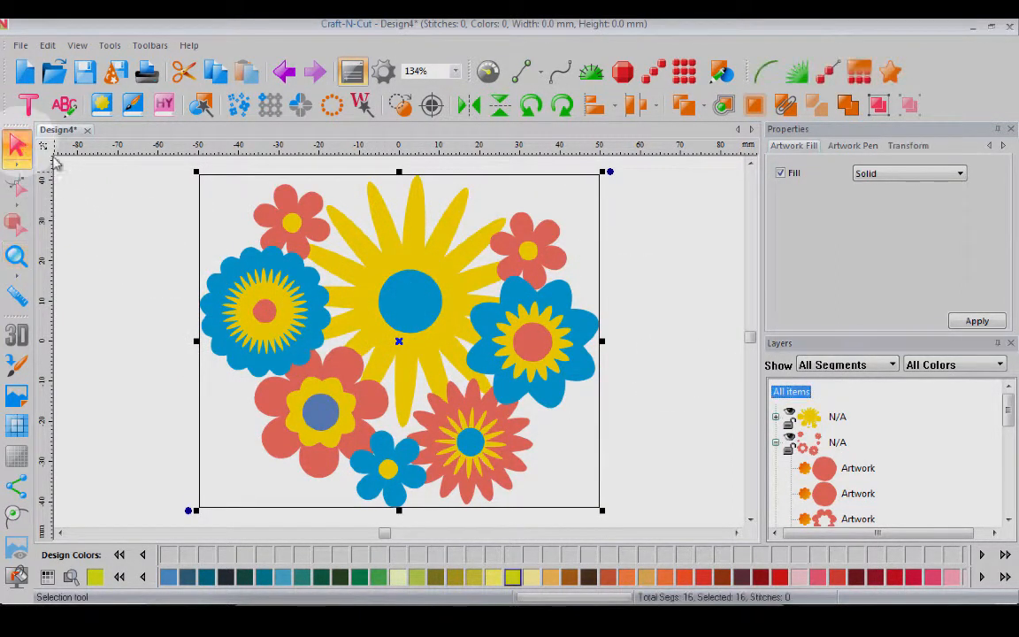
left_click_drag(341, 315, 870, 201)
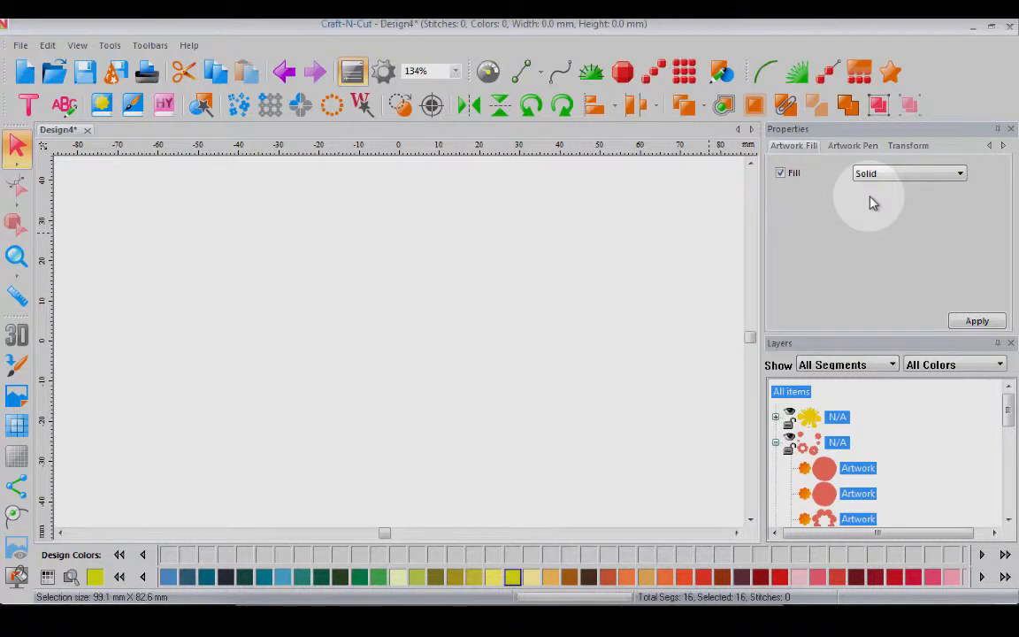
left_click(18, 256)
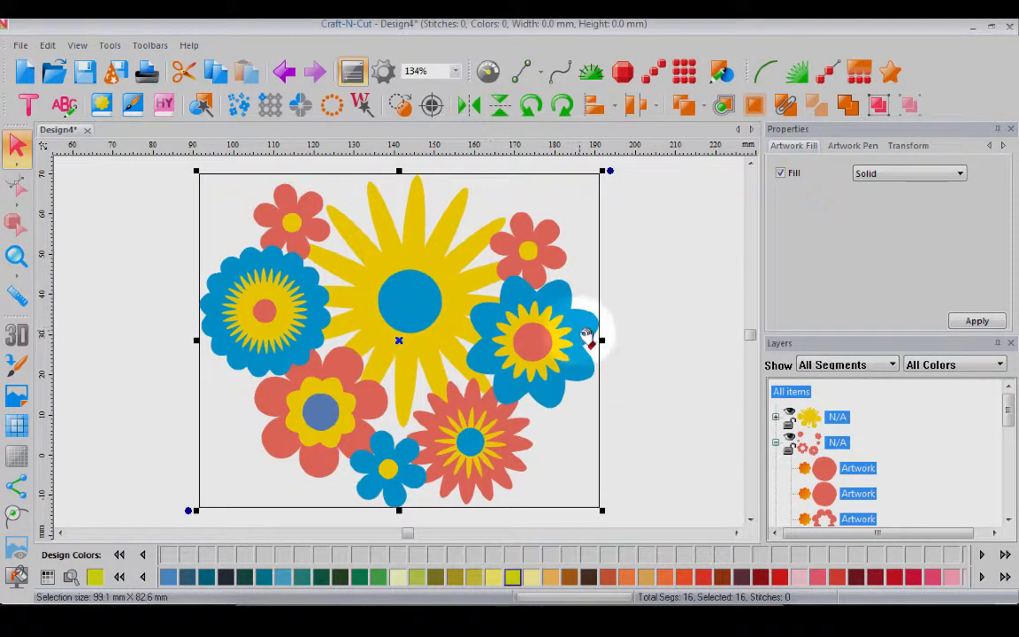
- Try Select All and the All items entry, and move only the yellow layer about 71 mm right
left_click(23, 157)
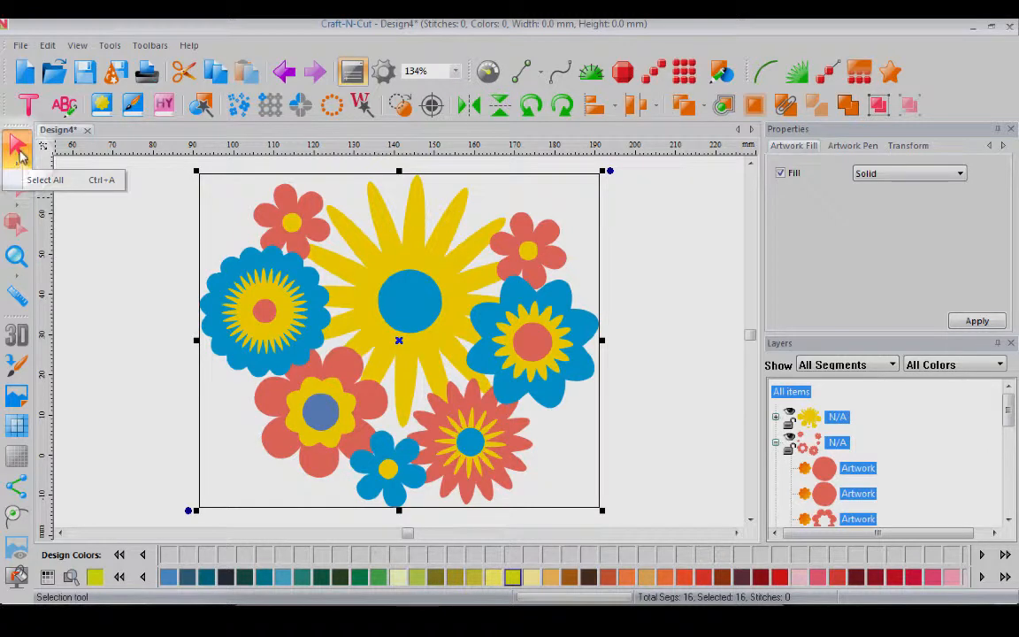
left_click(39, 181)
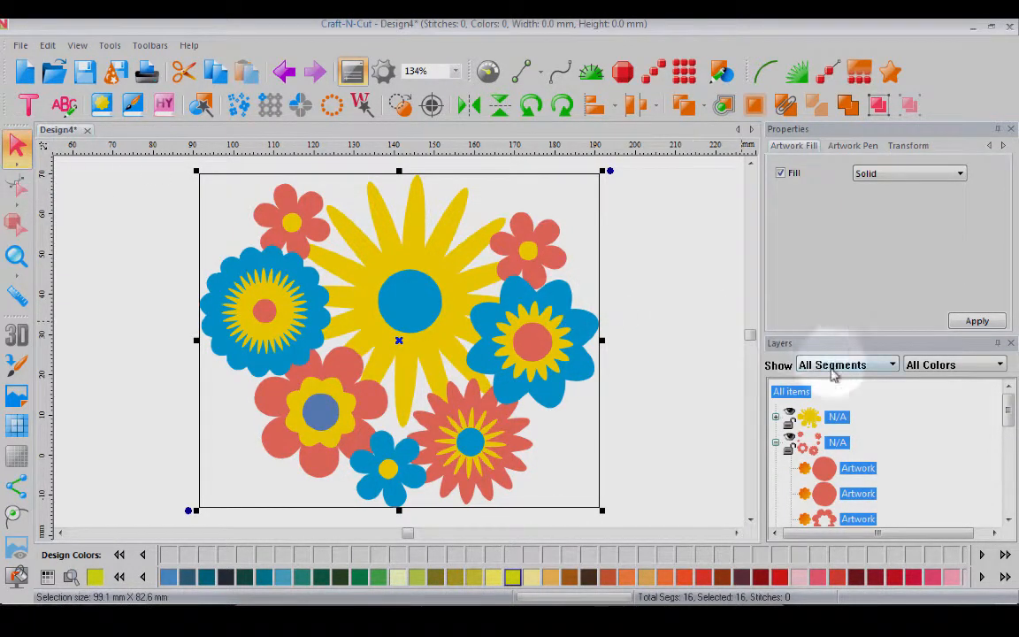
left_click(805, 391)
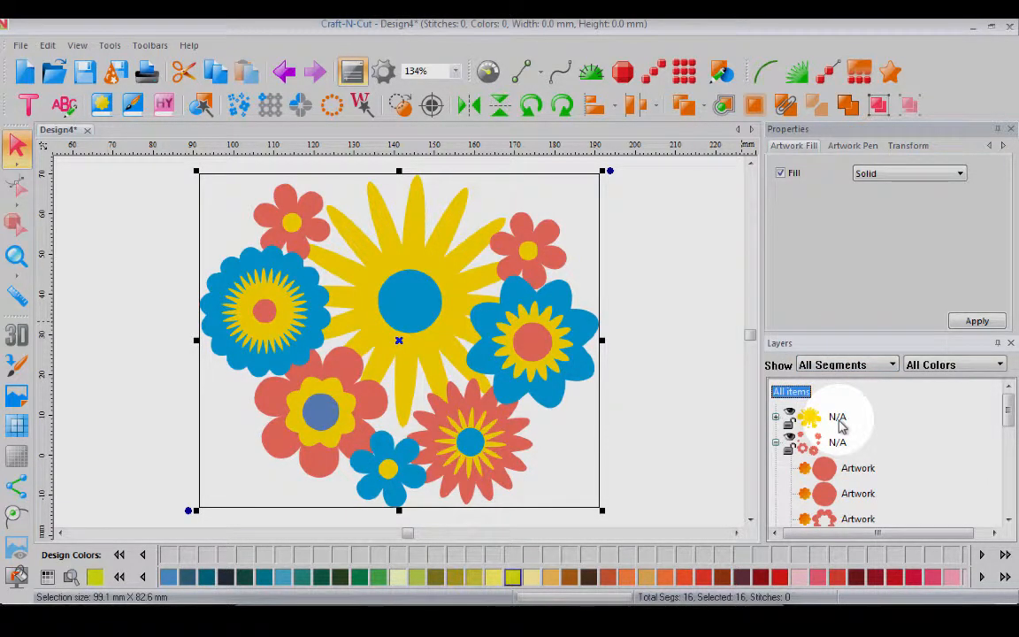
left_click(838, 417)
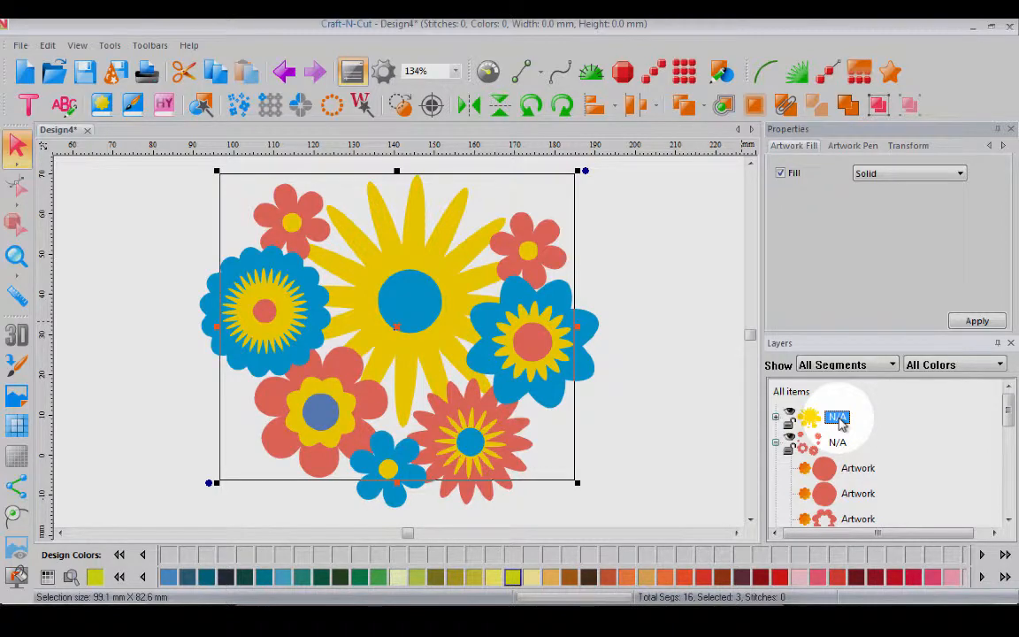
left_click_drag(433, 225, 717, 228)
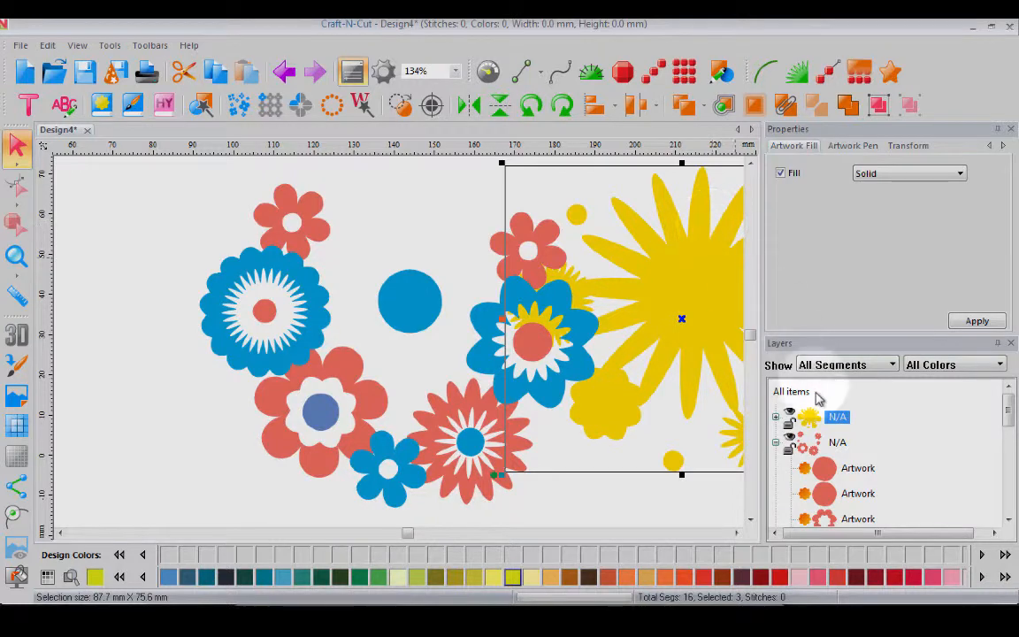
- Expand the yellow, coral, dark blue and light blue layers to list their individual artwork segments
left_click(777, 443)
left_click(775, 494)
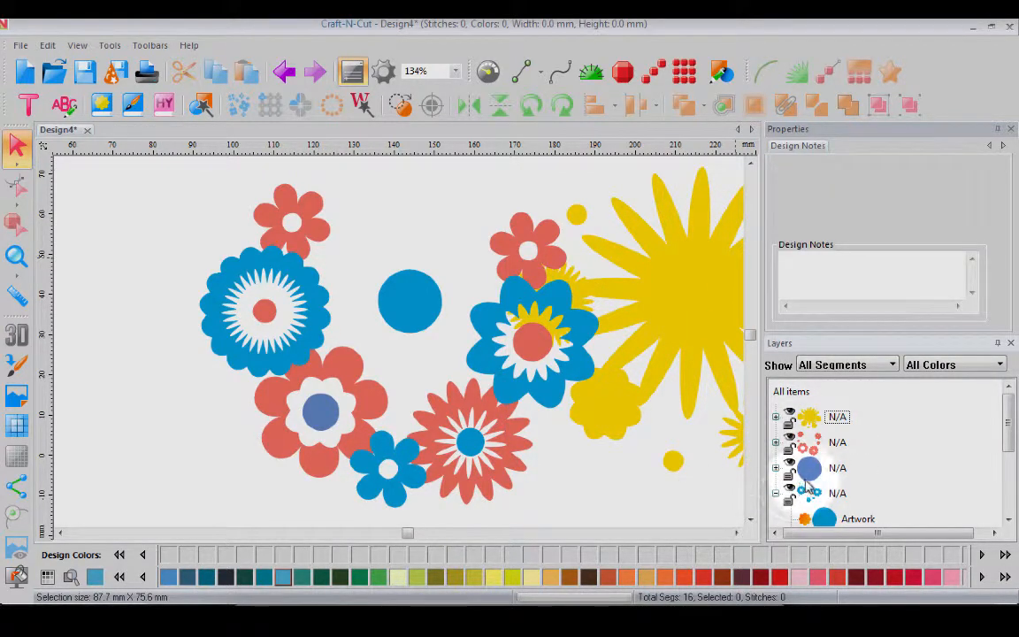
left_click(776, 467)
left_click(775, 444)
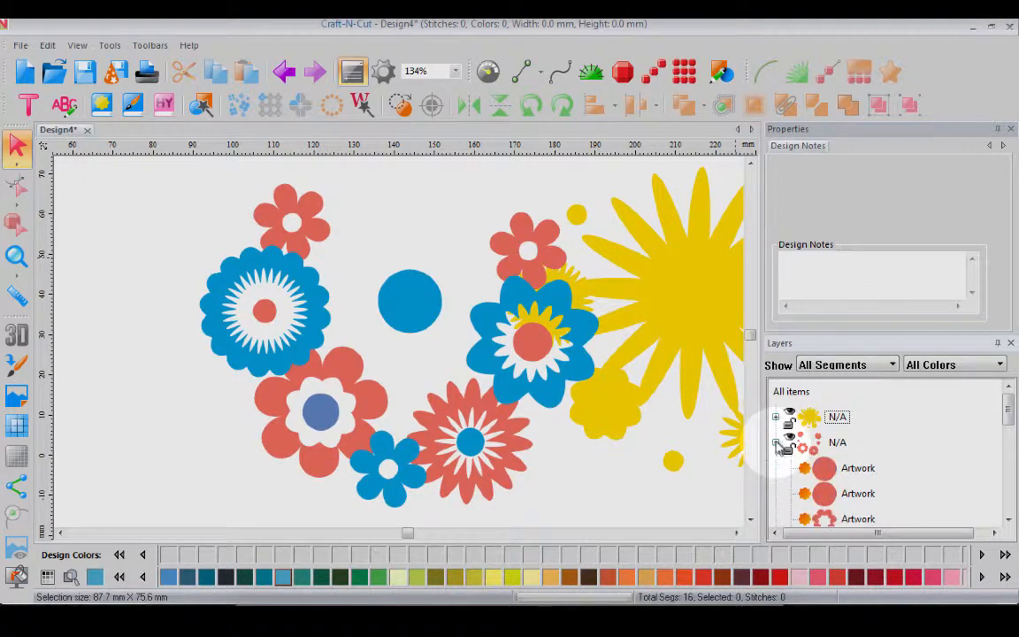
left_click(775, 417)
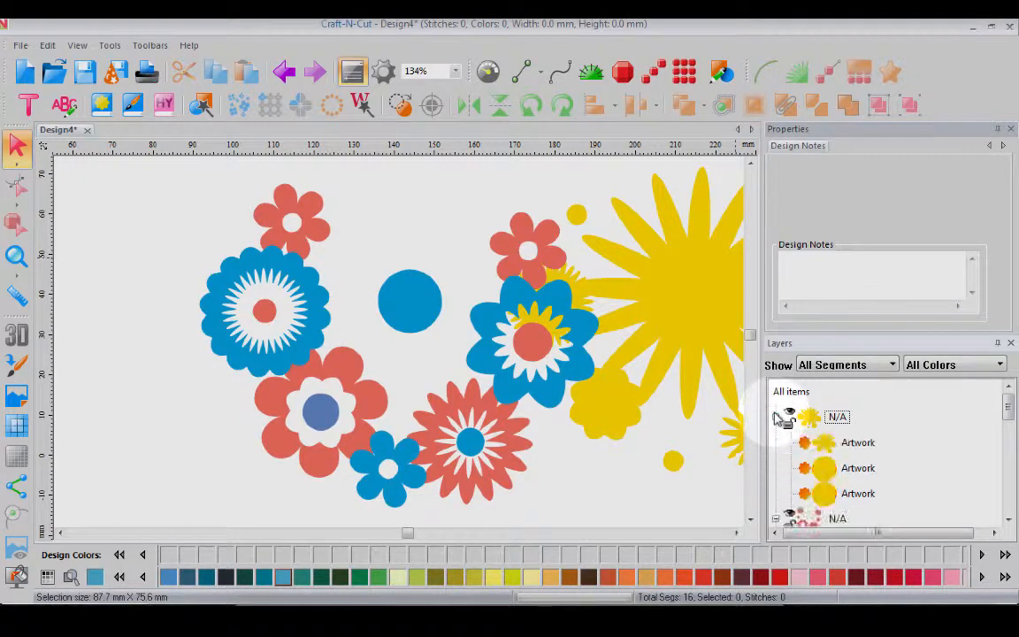
- Collapse all layers to their top-level color entries and select the coral layer
right_click(939, 417)
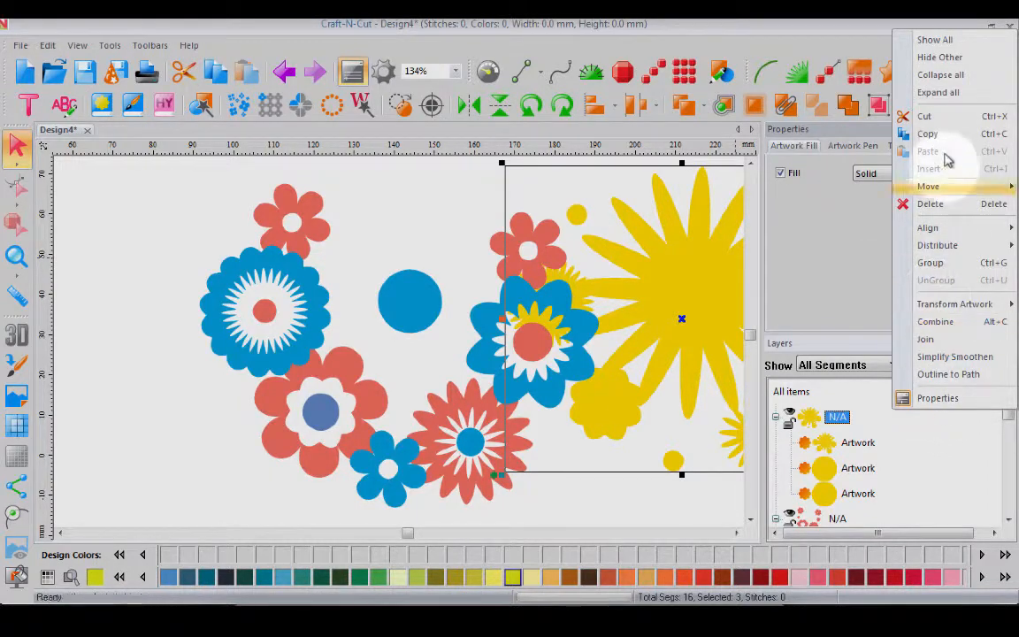
left_click(941, 76)
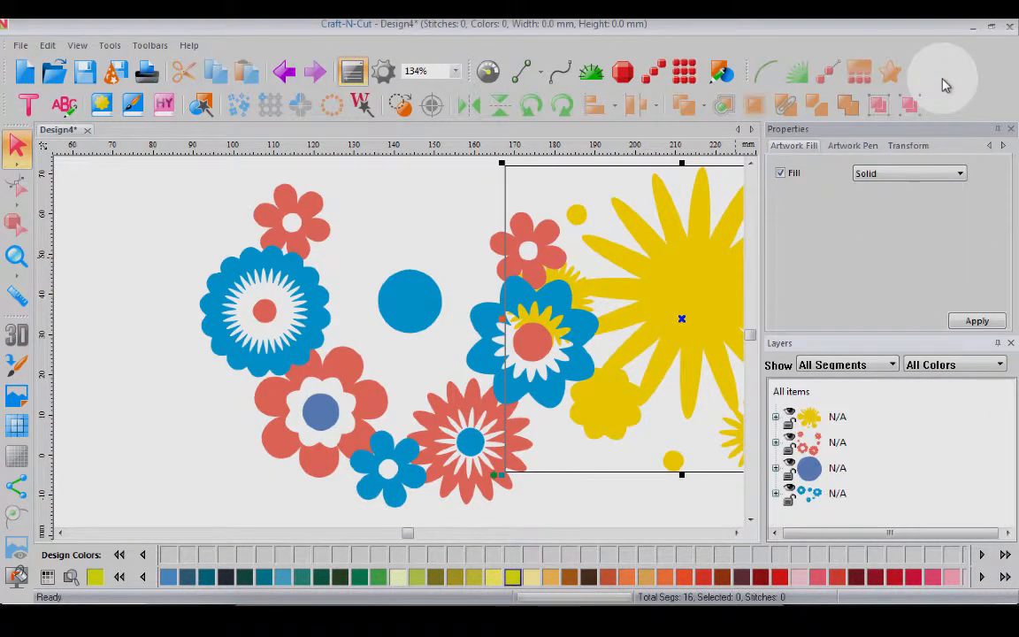
left_click(837, 444)
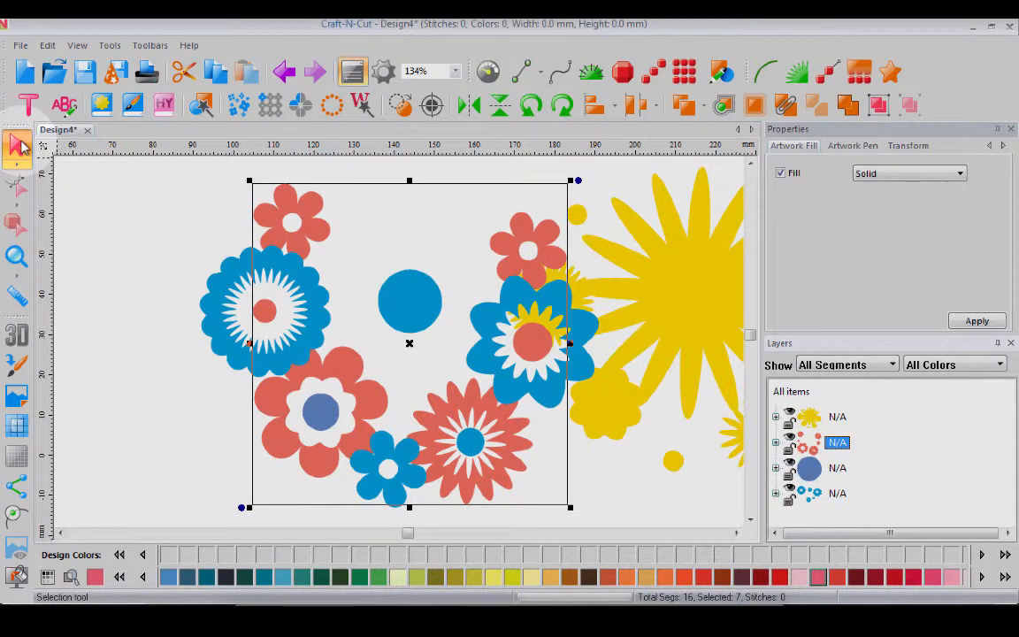
- Move the upper coral flower about 37 mm left, the scalloped blue flower about 24 mm left and 16 mm down, and its coral centre about 22 mm up
left_click(241, 211)
left_click_drag(308, 212, 157, 213)
left_click_drag(205, 270, 107, 335)
left_click_drag(265, 309, 296, 221)
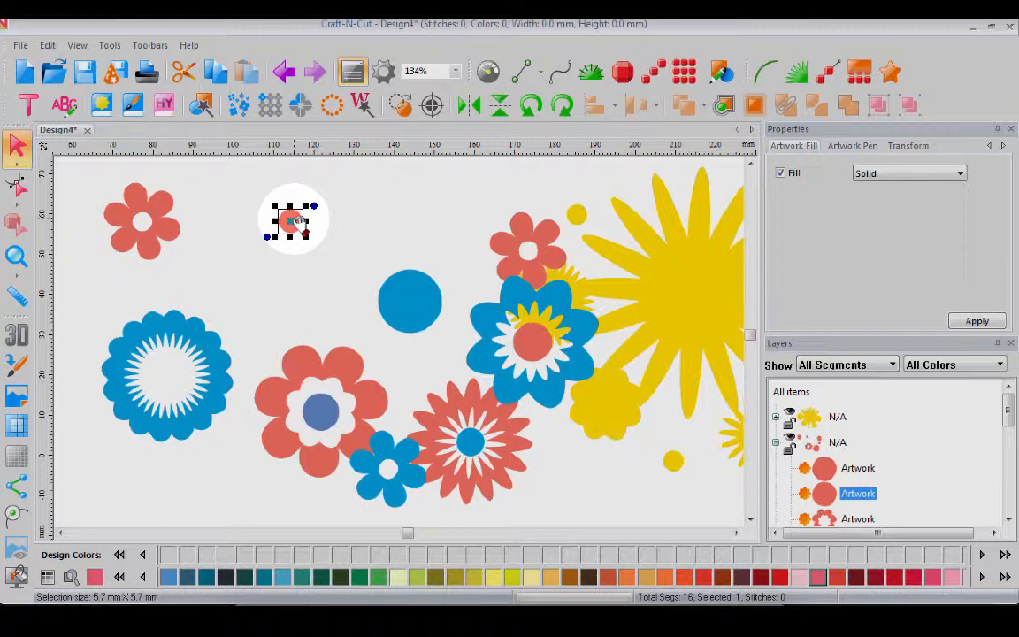
- Create a new blank design and try turning its grid on and off
left_click(28, 78)
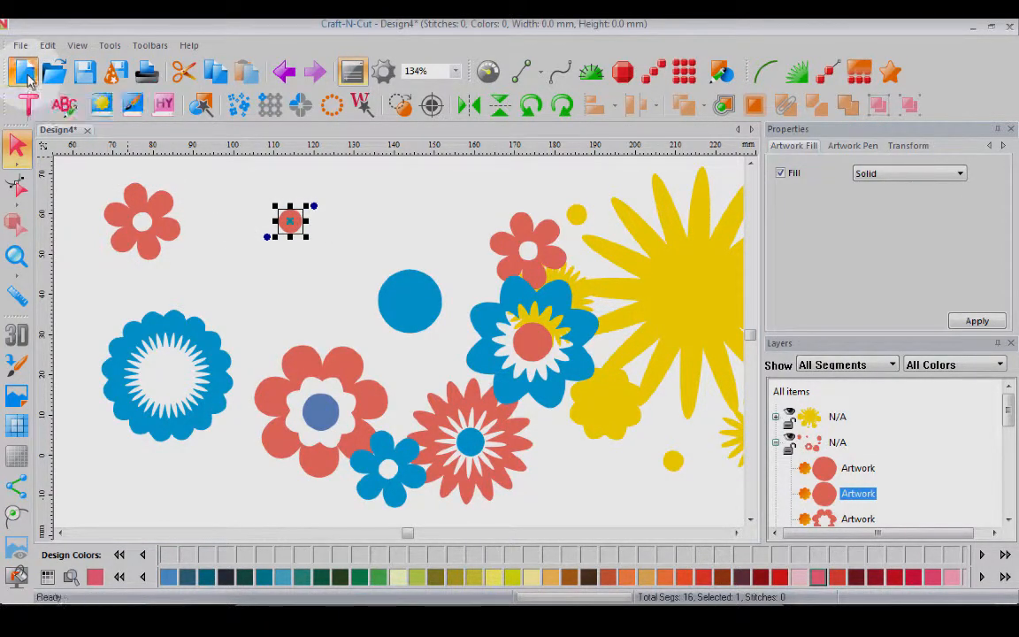
left_click(254, 241)
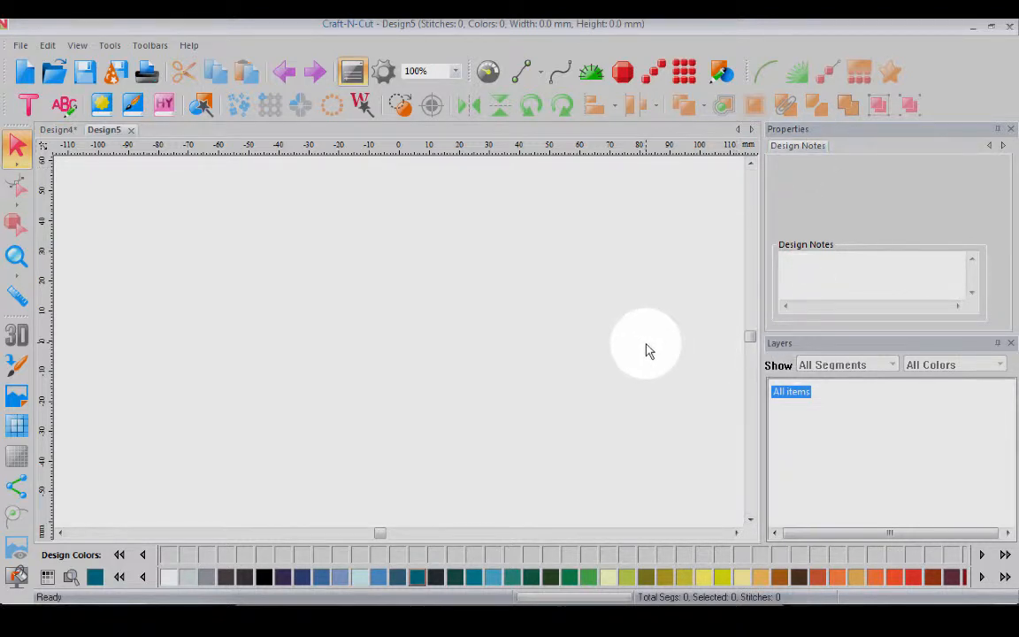
left_click(18, 428)
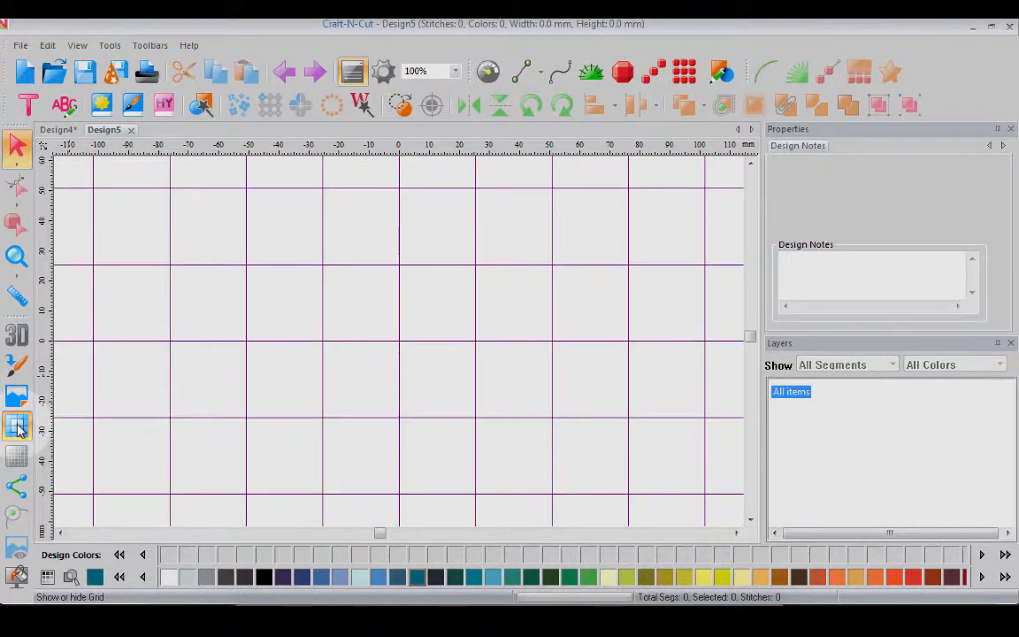
left_click(19, 428)
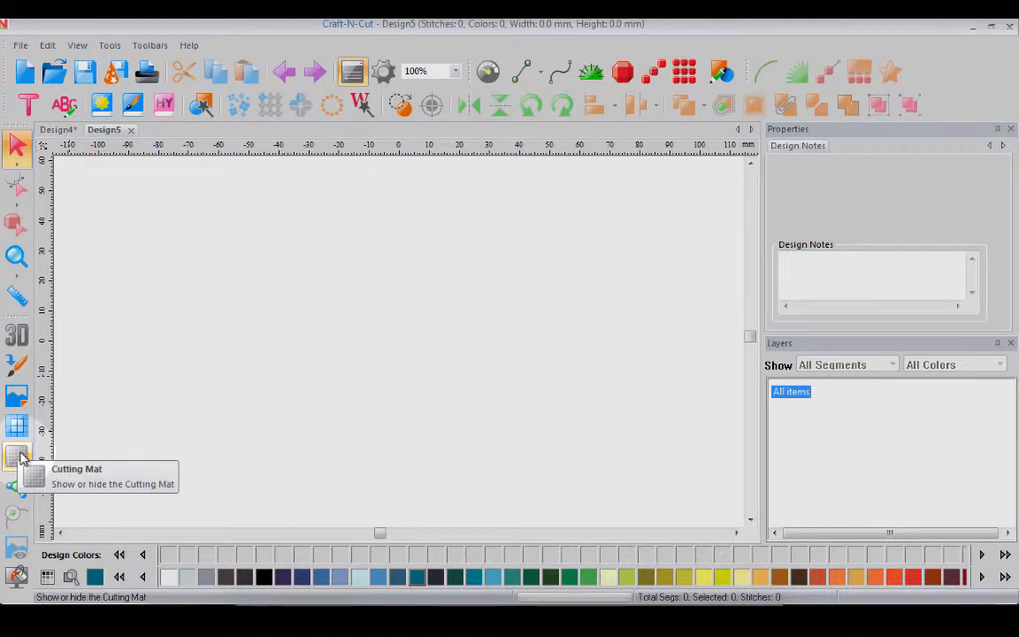
- Show the cutting mat in the new design and apply the Brother 12x12 in mat
left_click(18, 456)
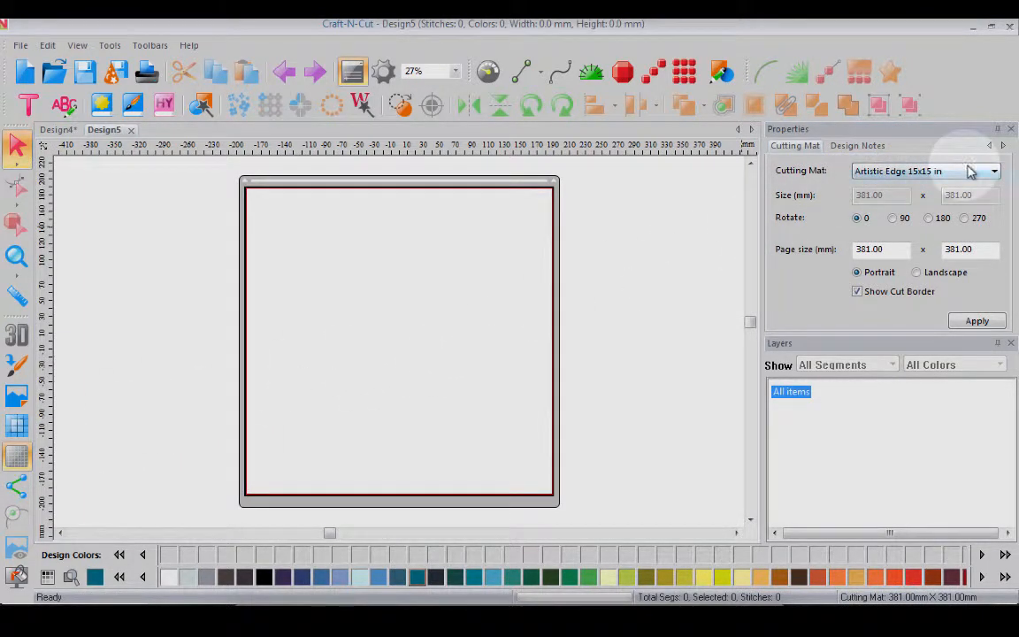
left_click(994, 173)
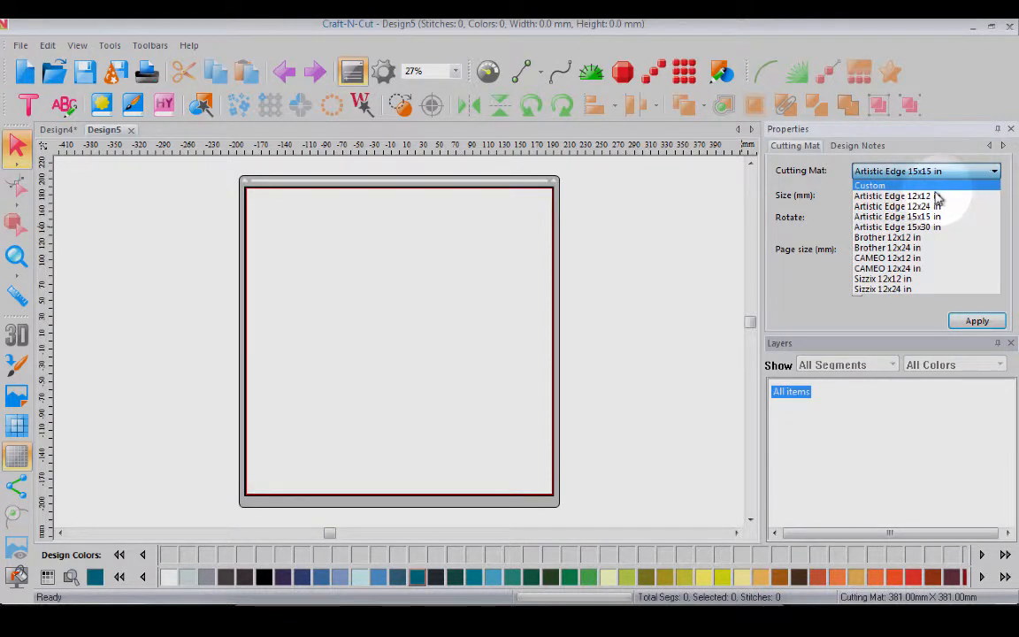
left_click(893, 241)
left_click(968, 321)
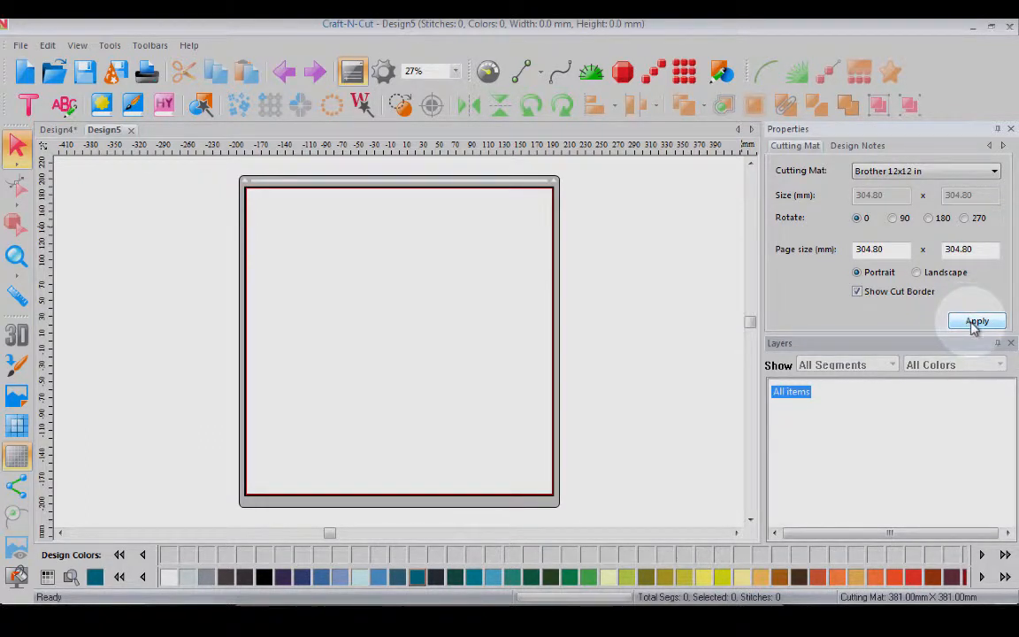
left_click(973, 323)
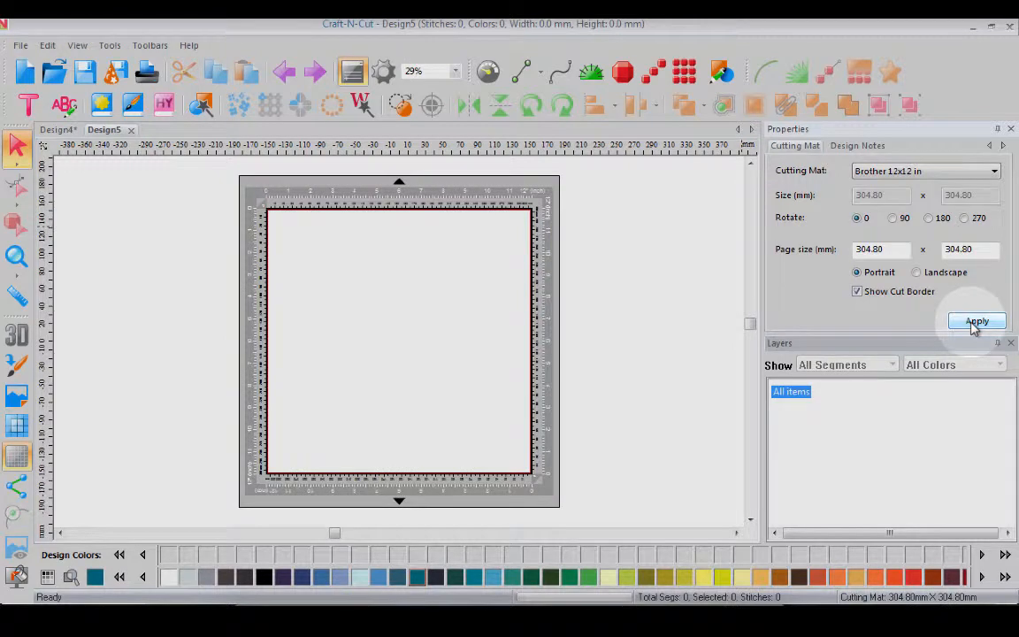
- Change the cutting mat to CAMEO 12x24 in and apply it
left_click(994, 171)
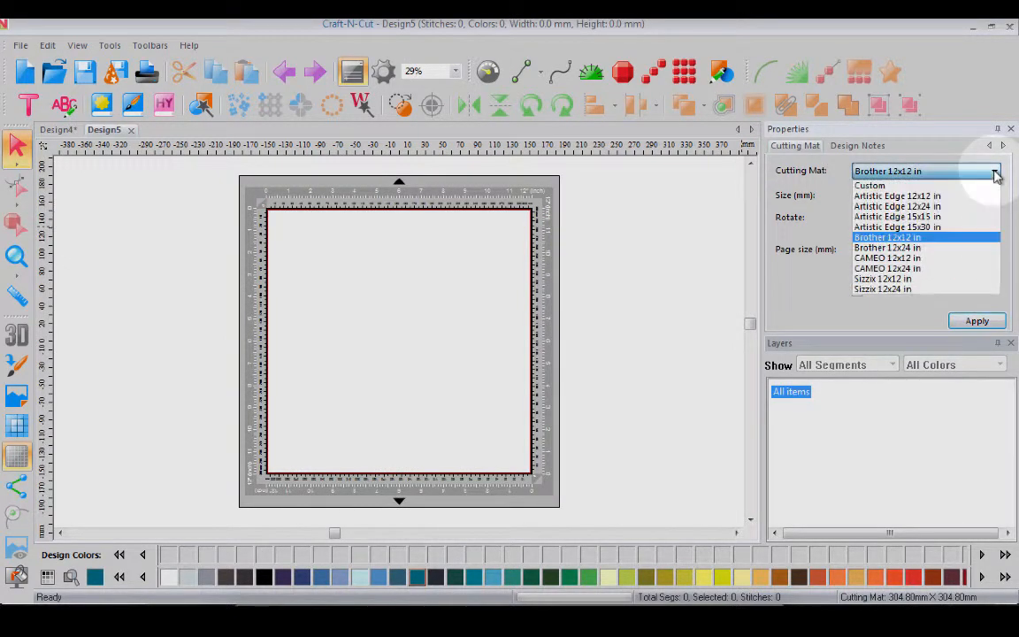
left_click(920, 268)
left_click(968, 322)
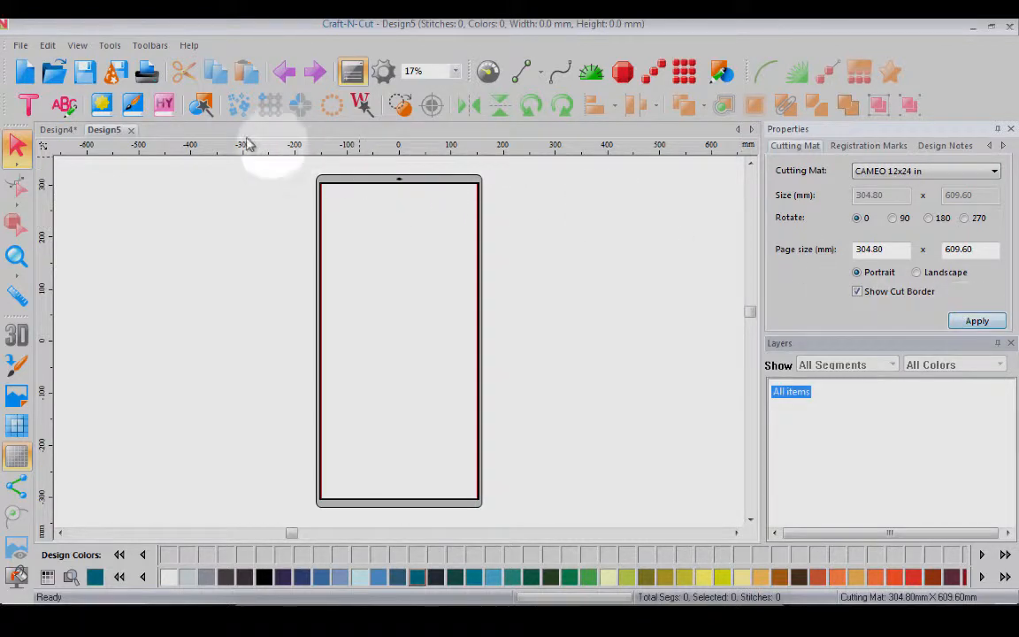
- Insert the Garden artwork from the Hope Yoder Library and move the whole design about 49 mm left and 232 mm up on the mat
left_click(166, 105)
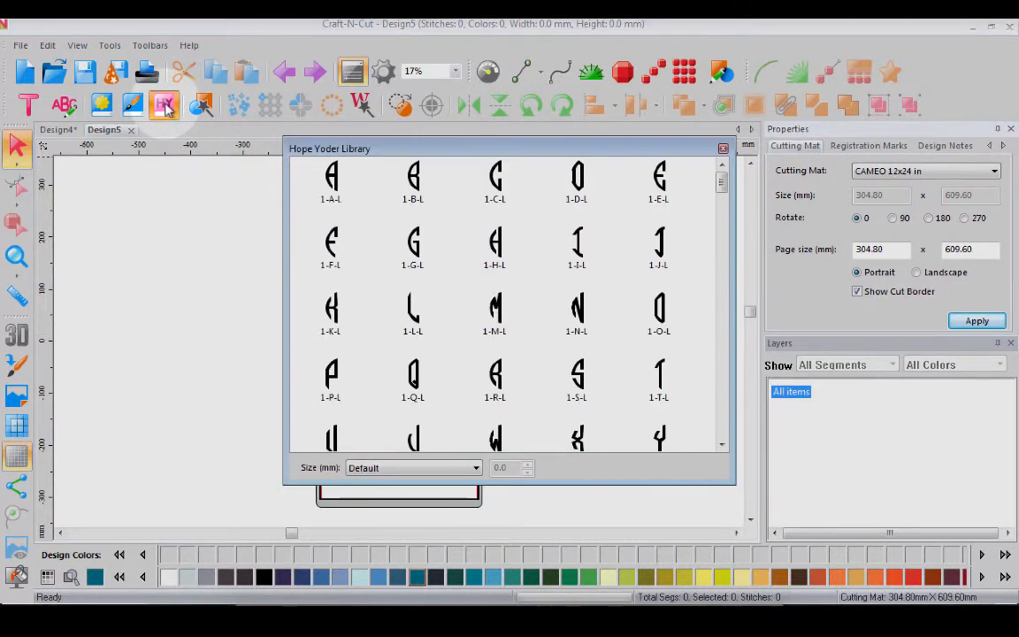
left_click_drag(722, 193, 745, 340)
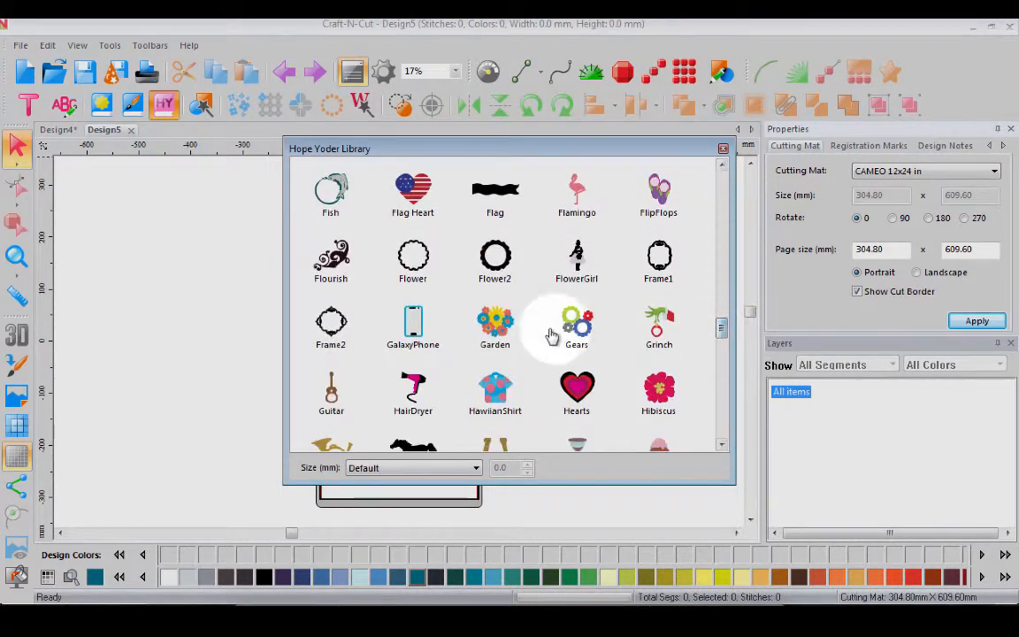
double_click(495, 325)
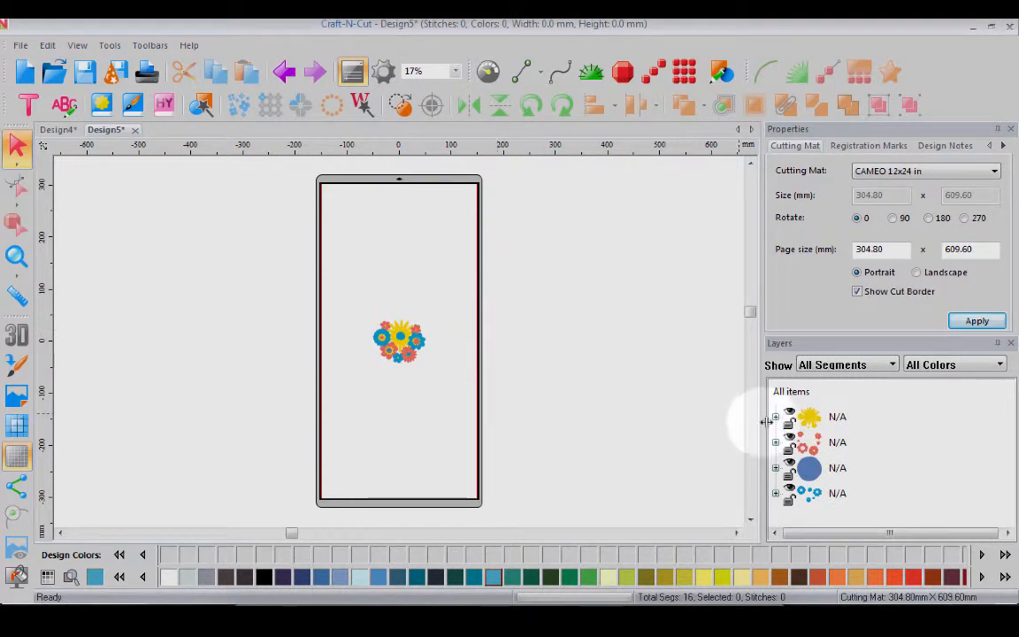
left_click(789, 392)
left_click_drag(393, 341, 378, 225)
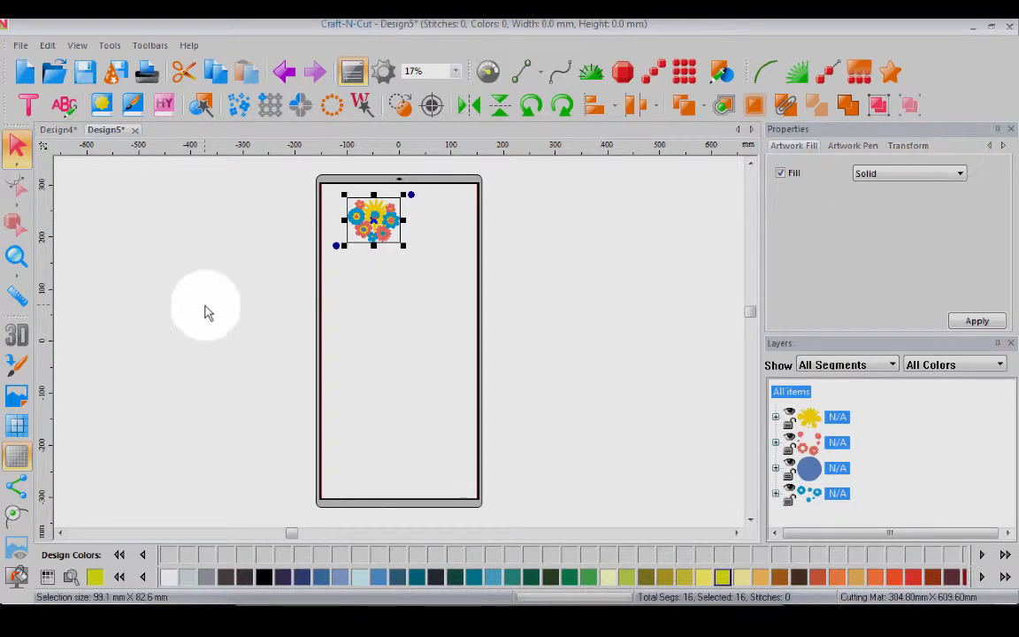
- Hide and show the cutting mat twice to compare the design with and without it
left_click(19, 457)
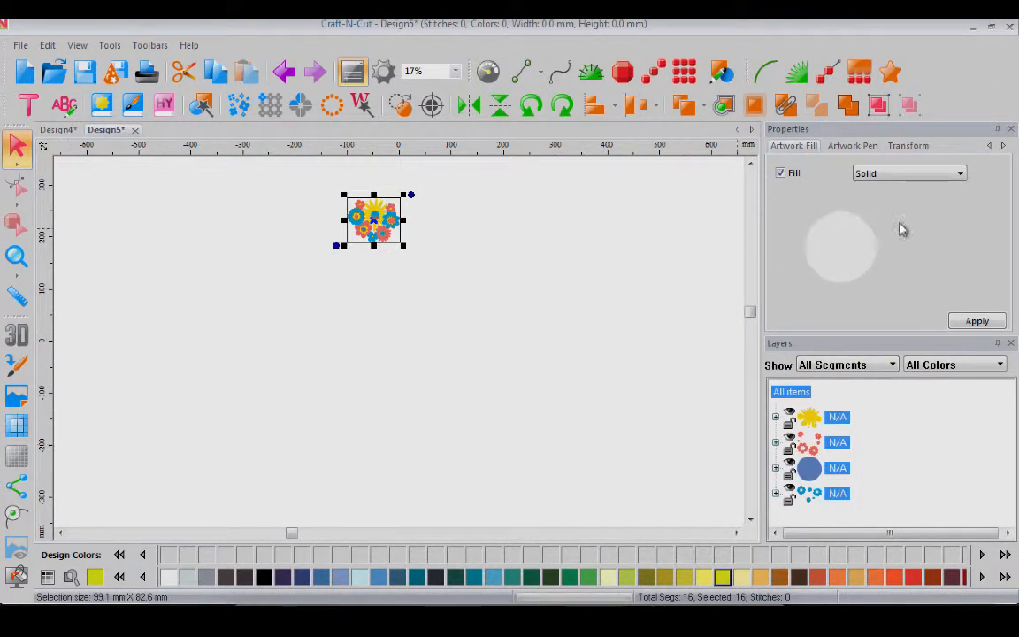
left_click(17, 457)
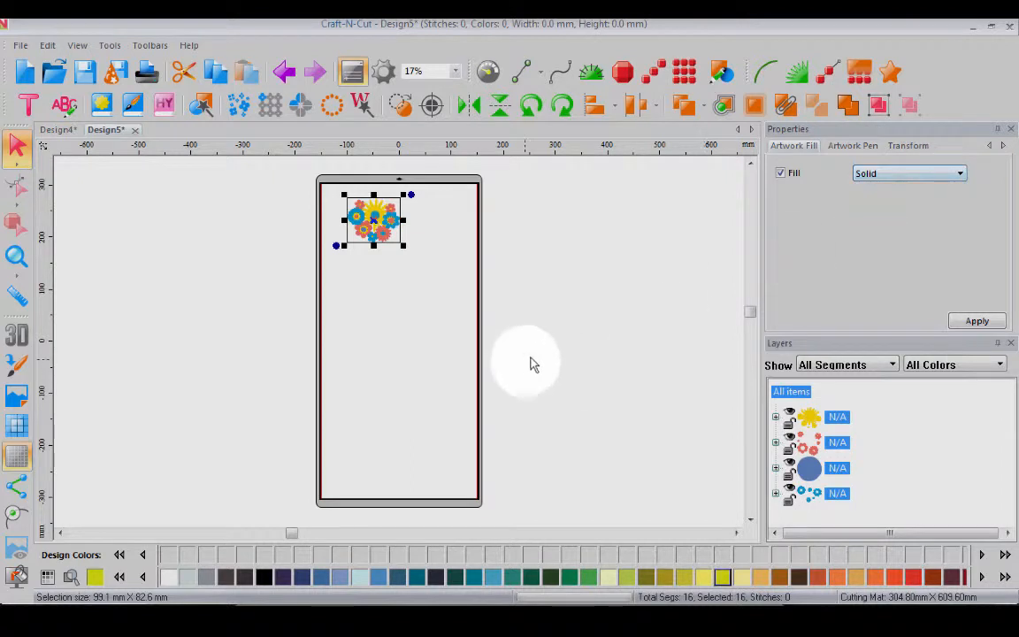
left_click(17, 456)
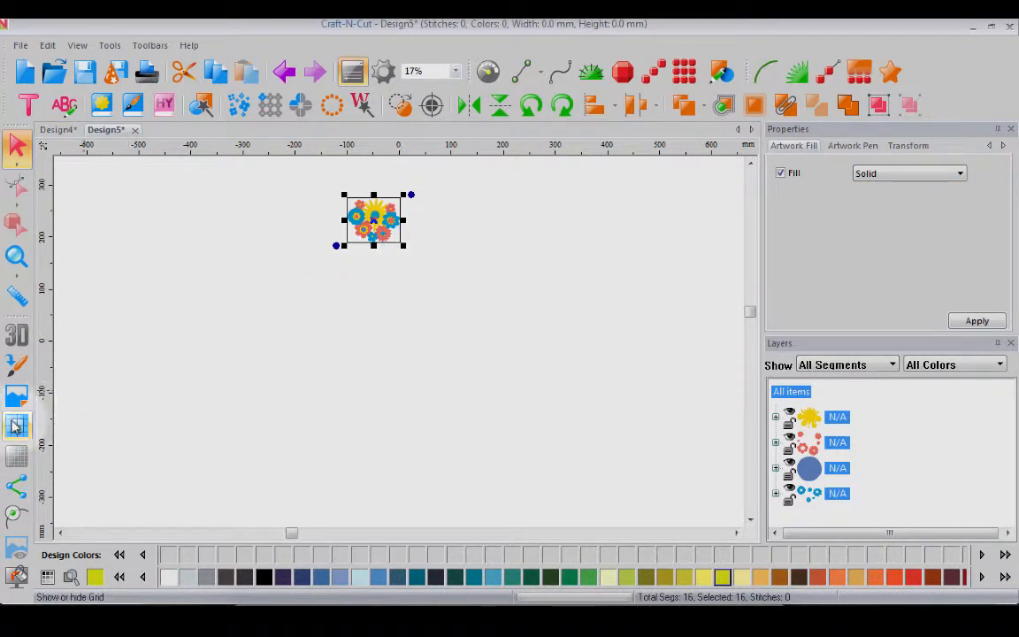
left_click(15, 458)
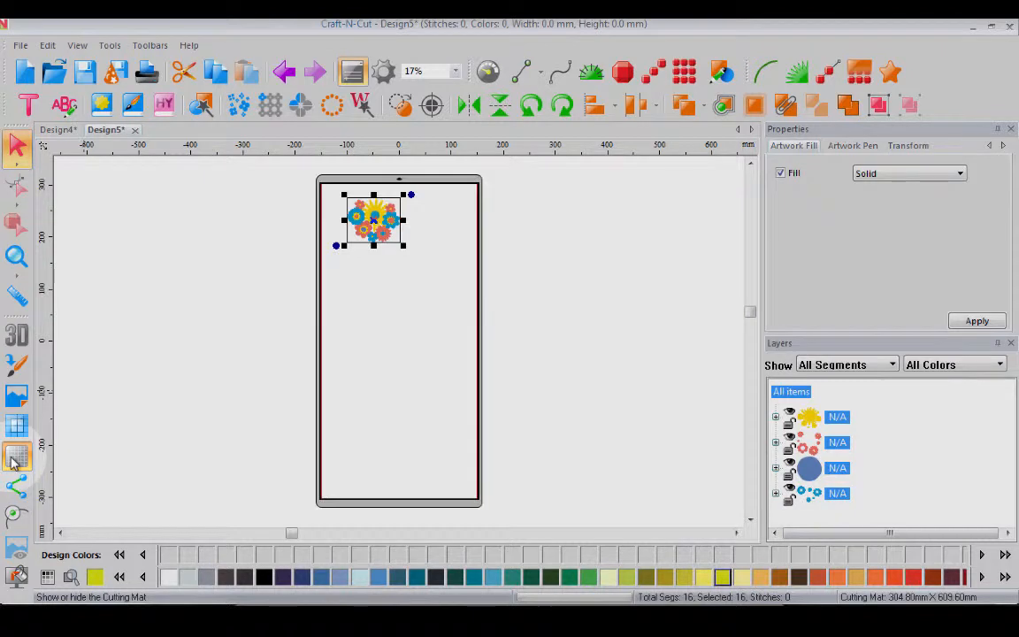
- Hide the cutting mat, zoom to fit the Garden design, and show the mat again
left_click(15, 257)
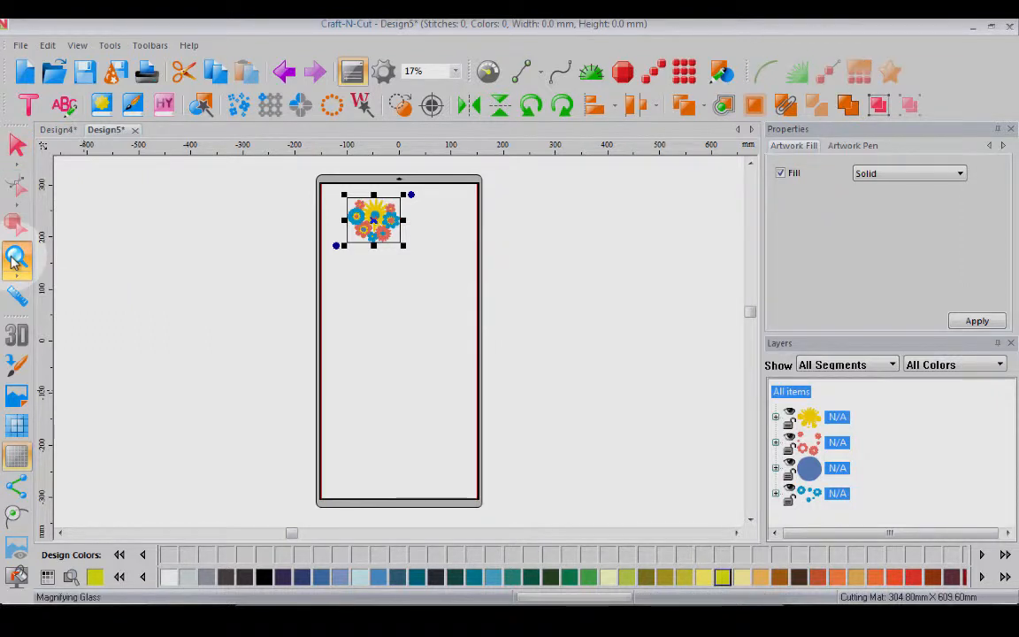
left_click(18, 455)
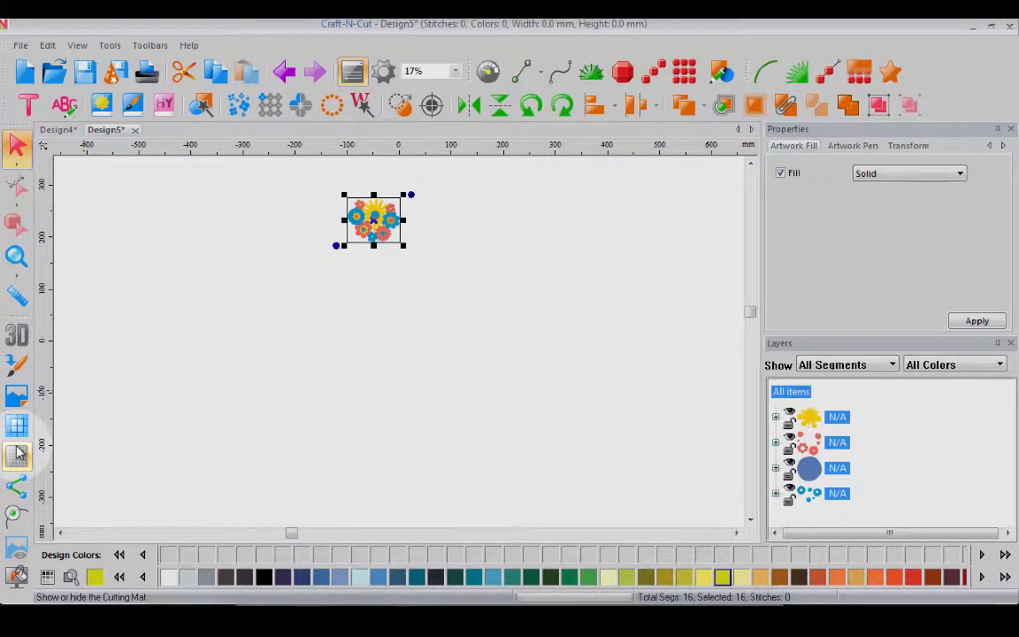
left_click(15, 256)
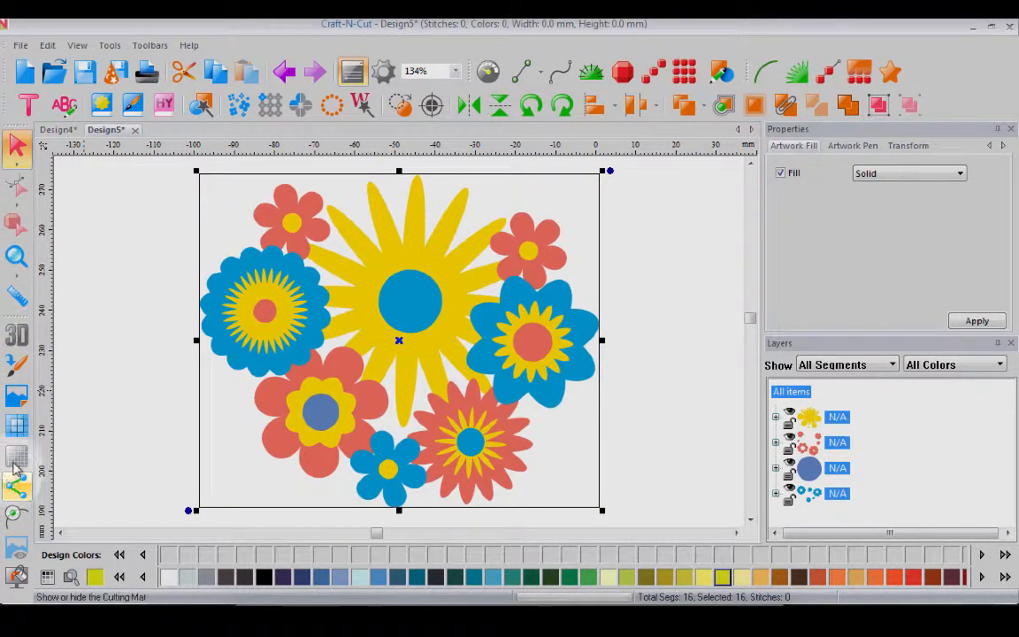
left_click(18, 456)
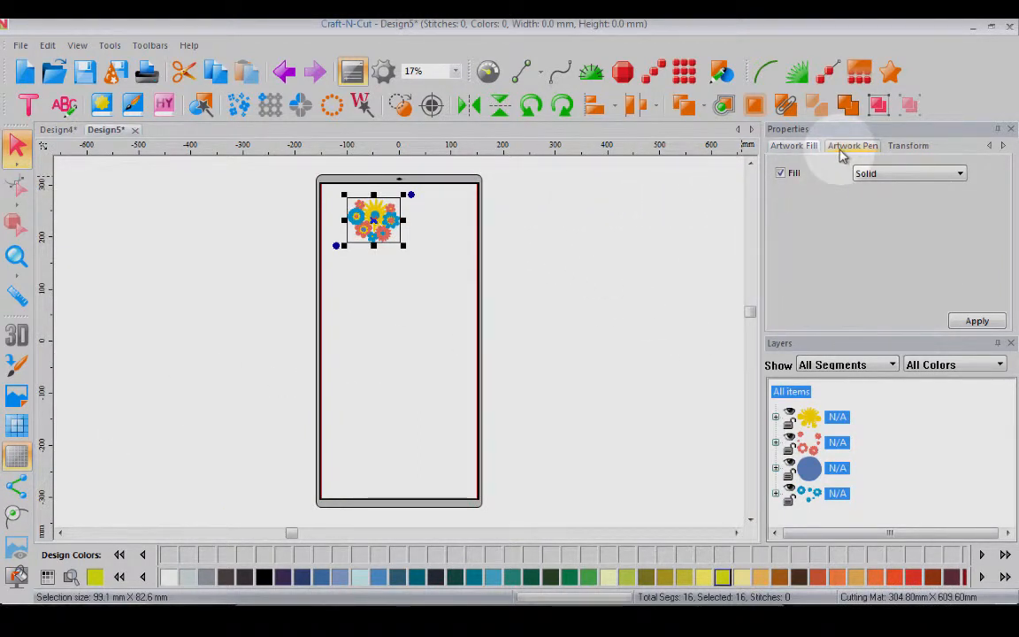
- Create another blank design and show its cutting mat as CAMEO 12x12 in
left_click(58, 130)
left_click(24, 70)
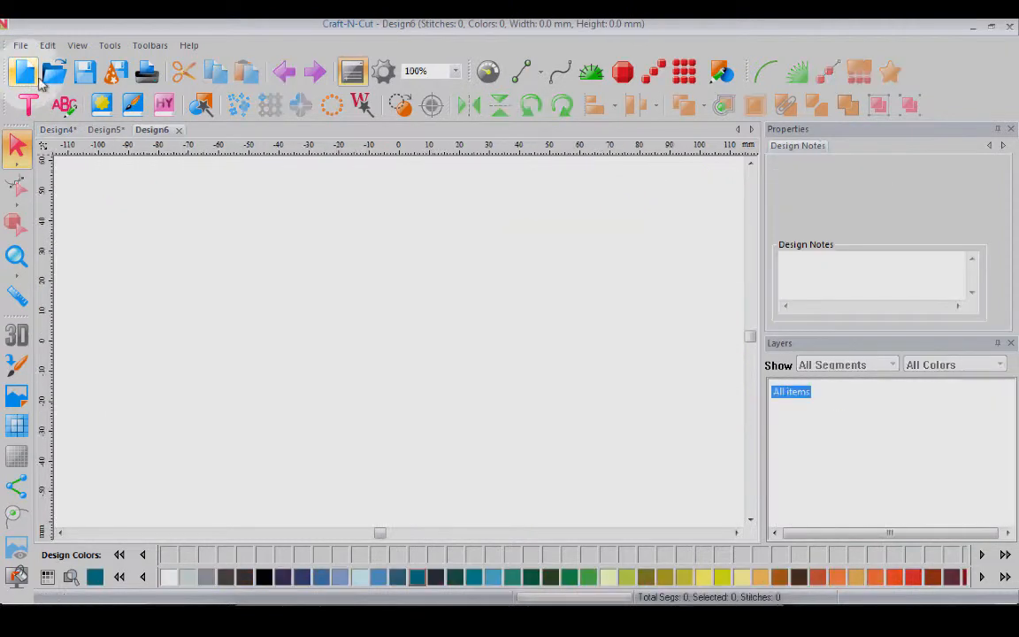
left_click(16, 455)
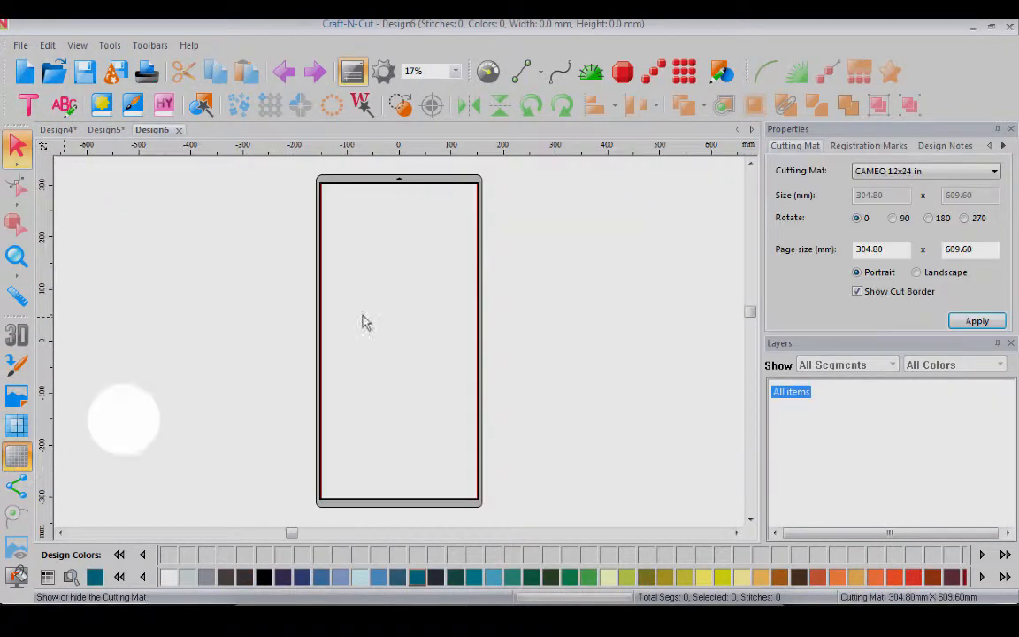
left_click(994, 170)
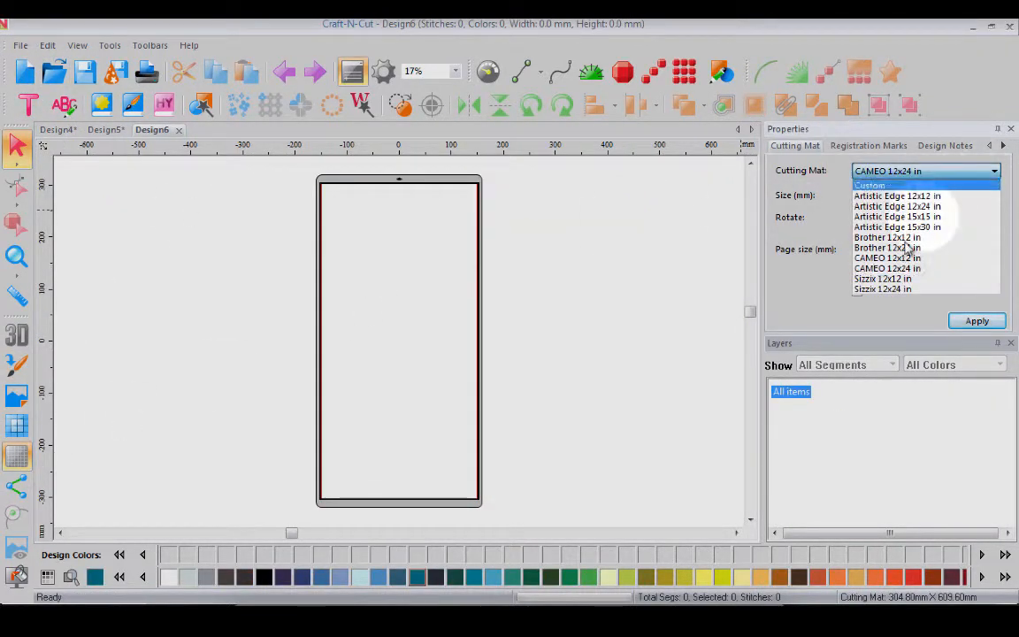
left_click(902, 257)
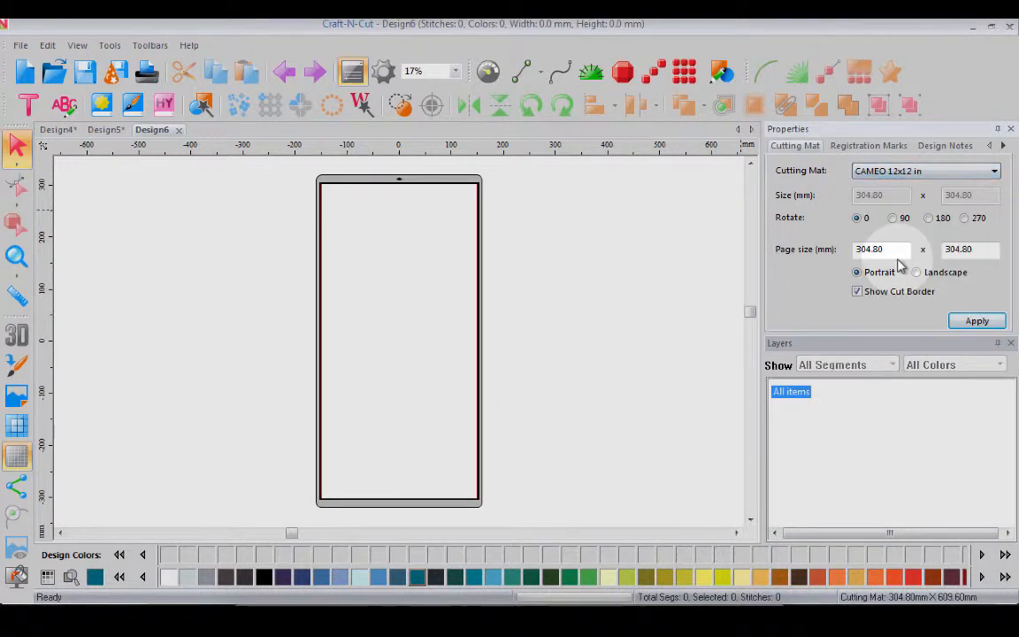
left_click(975, 321)
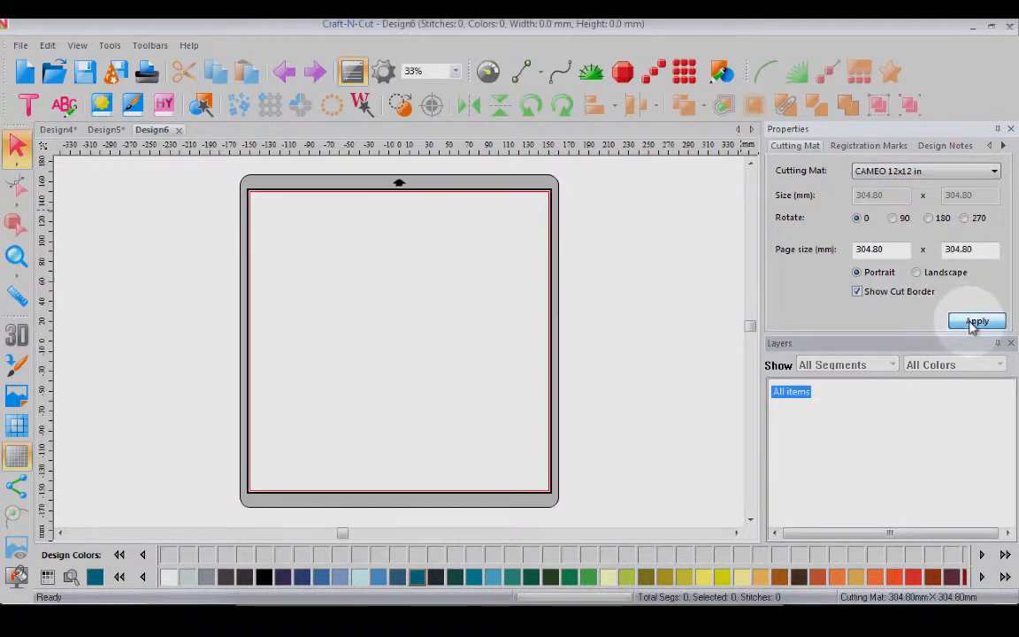
- Copy all the flower artwork from Design5 into Design6 and move it down onto the CAMEO 12x12 in mat
left_click(105, 130)
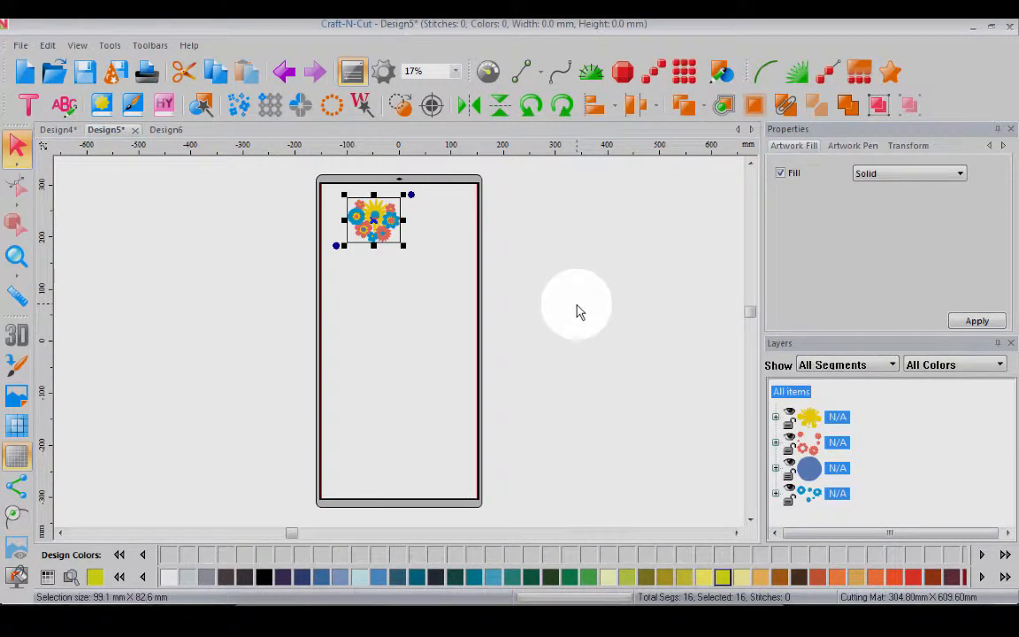
right_click(795, 399)
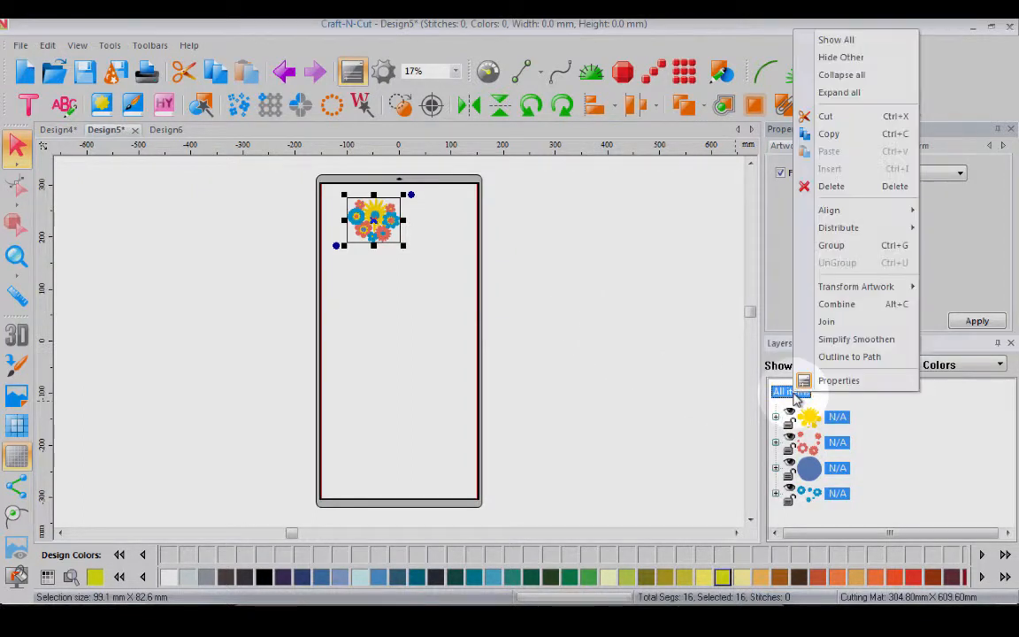
left_click(827, 133)
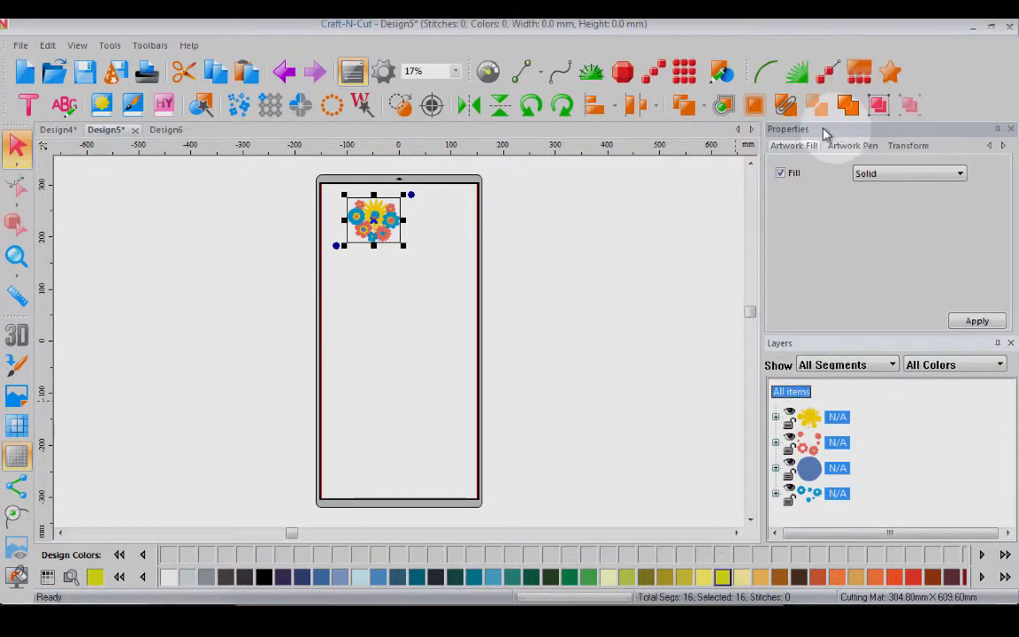
left_click(180, 130)
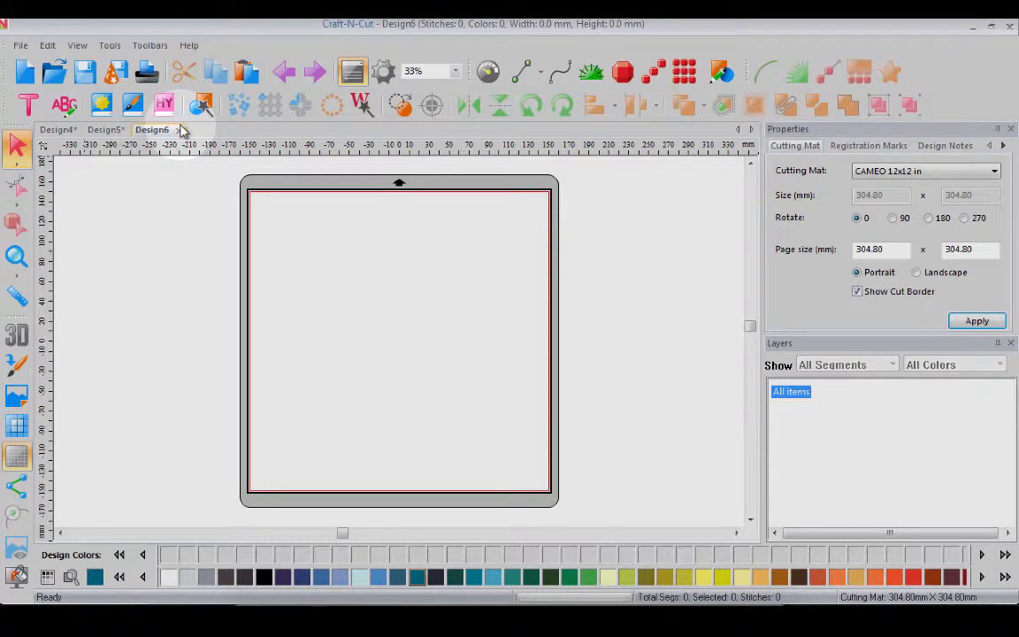
right_click(341, 284)
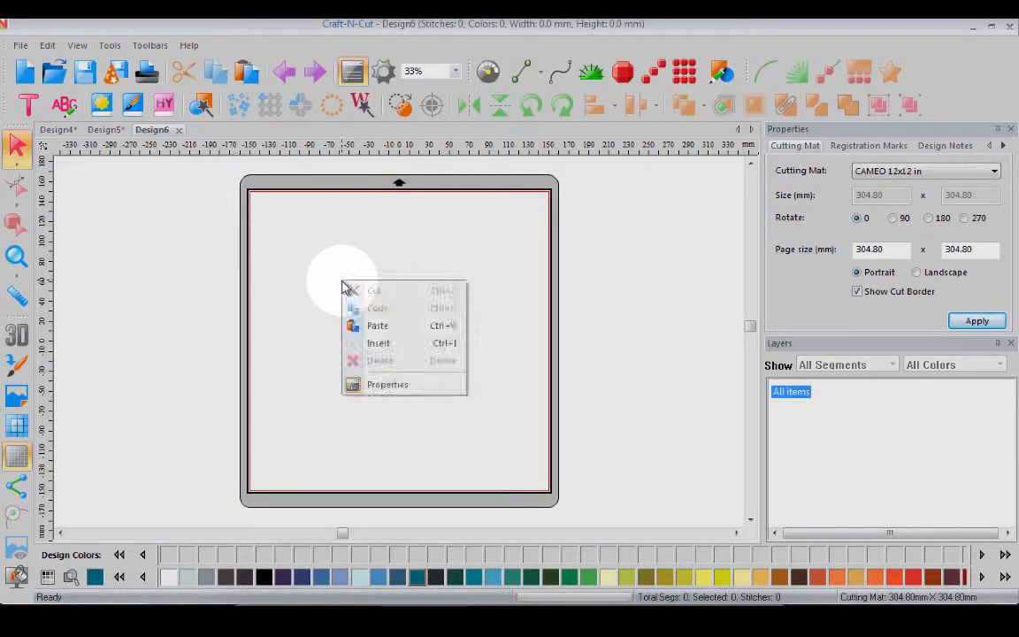
left_click(384, 327)
left_click_drag(379, 223, 380, 349)
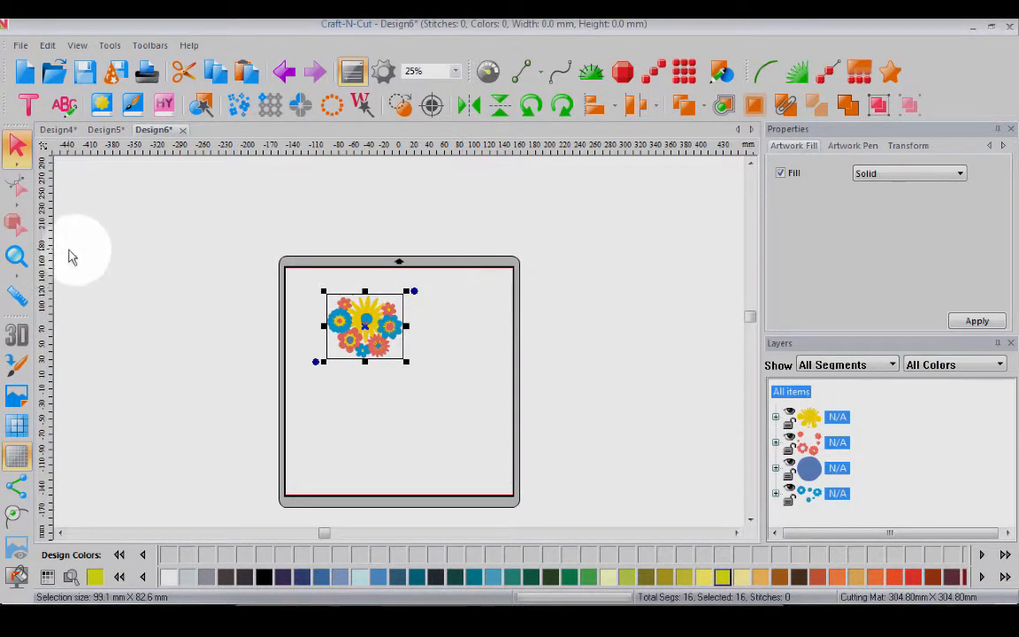
left_click(20, 258)
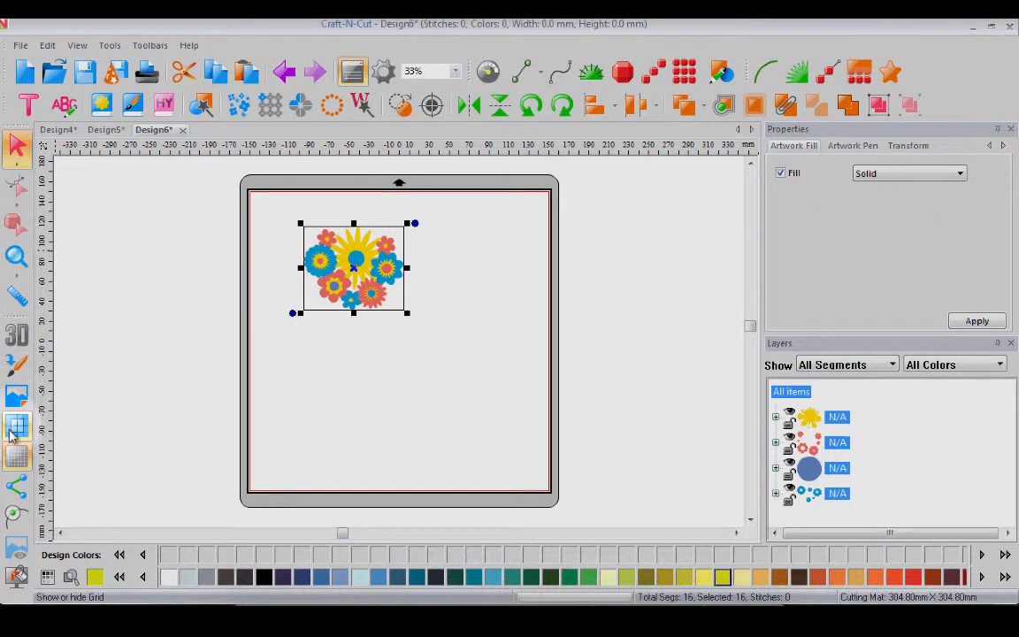
- Hide the cutting mat, zoom to fit the flower artwork, and check its transform dimensions in inches
left_click(17, 455)
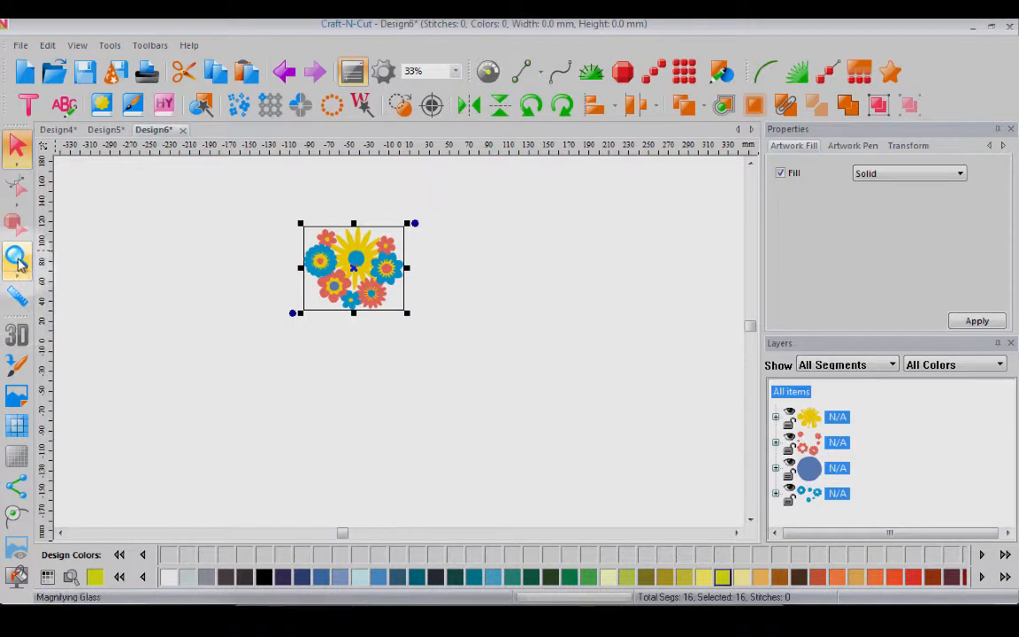
left_click(18, 259)
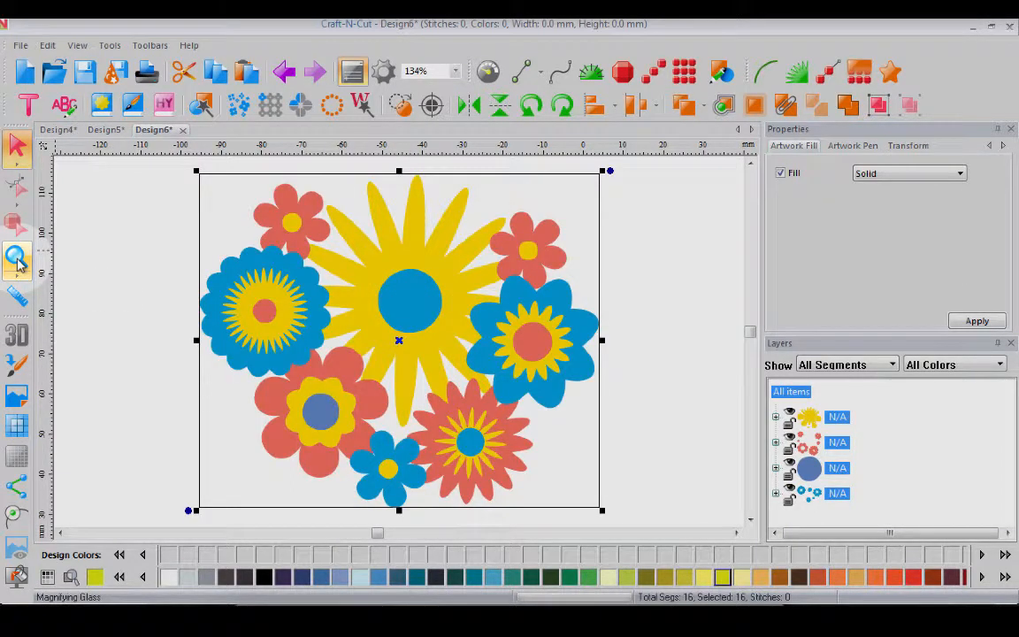
left_click(909, 147)
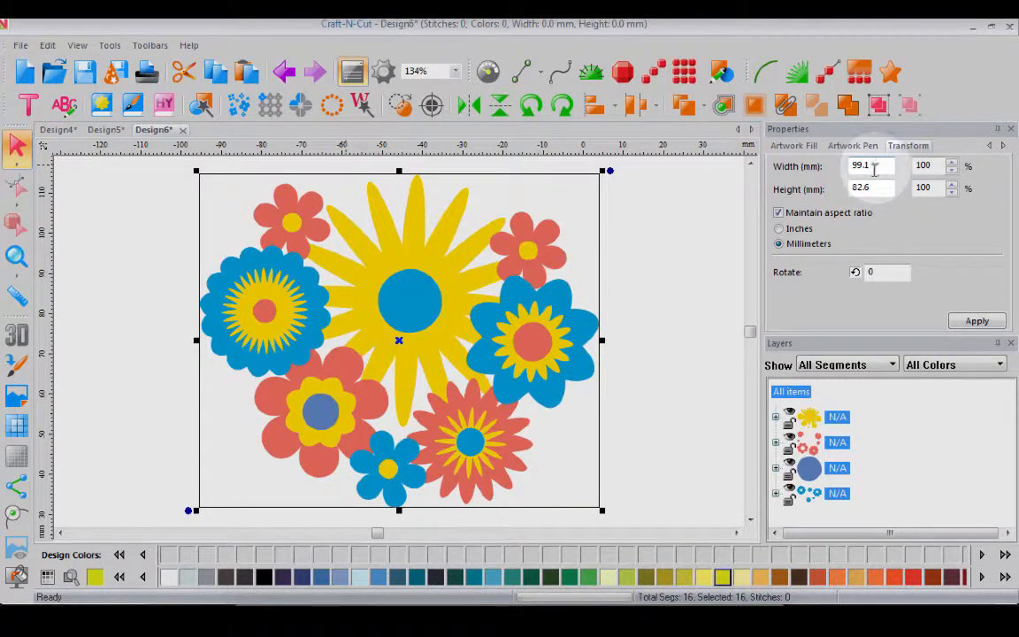
left_click(779, 230)
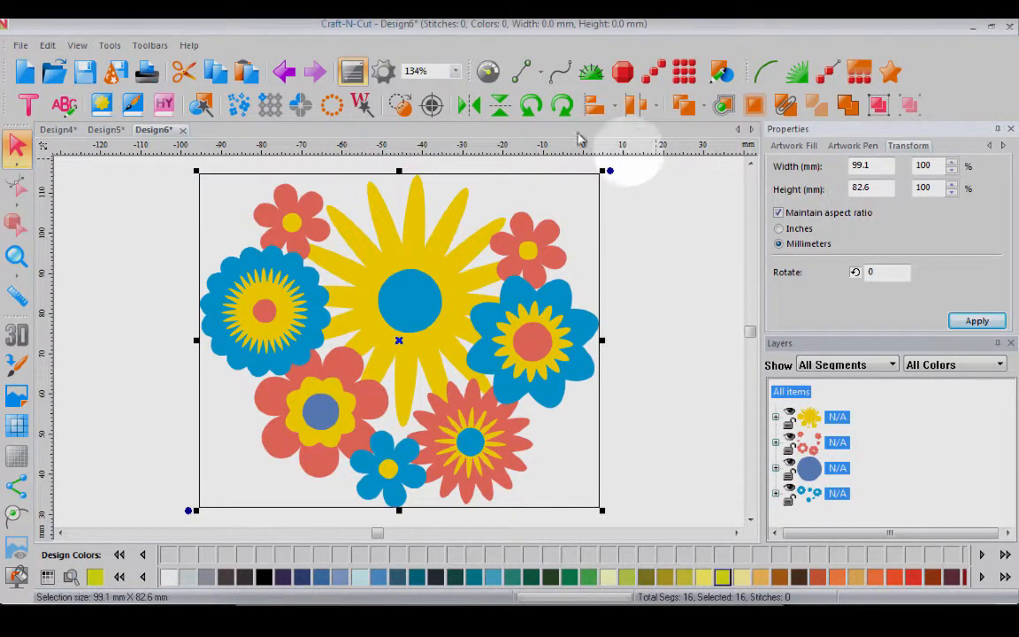
- Show the slow redraw controls and try to simulate sewing the flower artwork
left_click(488, 73)
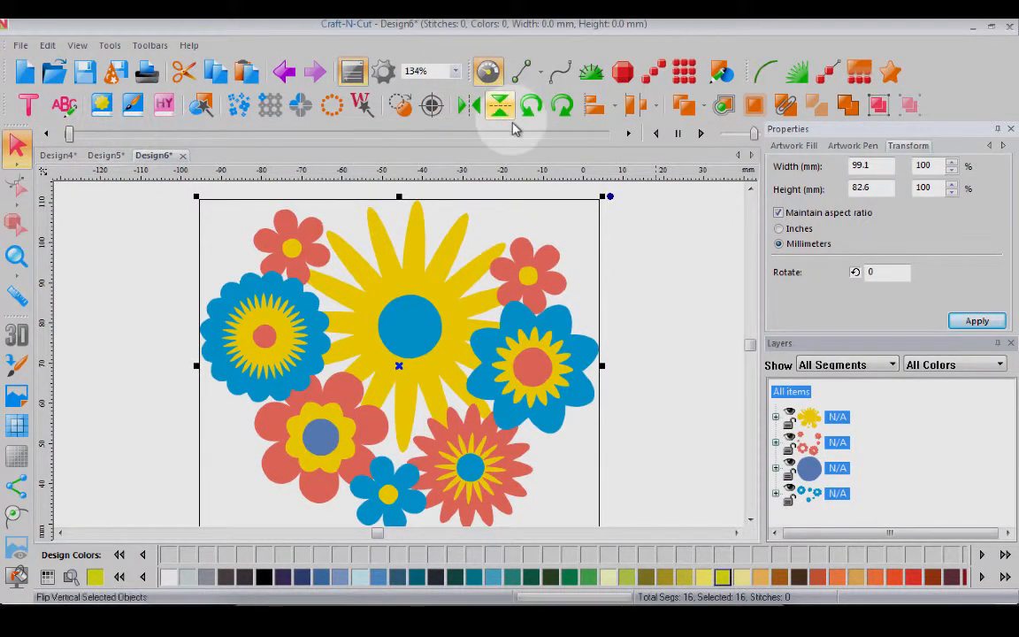
left_click(700, 134)
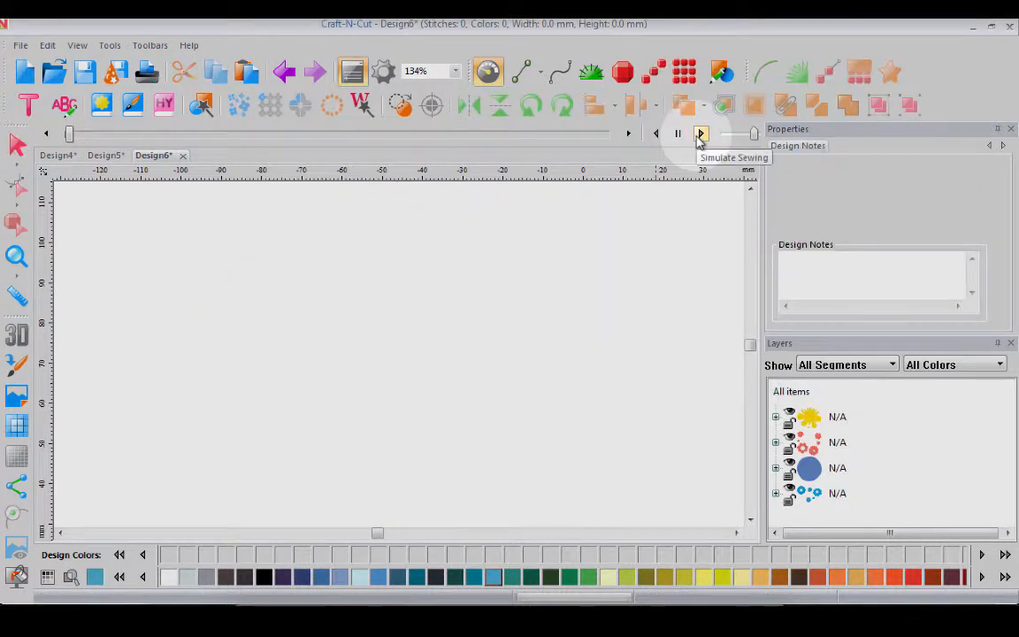
- Open the 1_MO embroidery design from the PES folder of Baby Step_Master CD
left_click(19, 45)
left_click(44, 81)
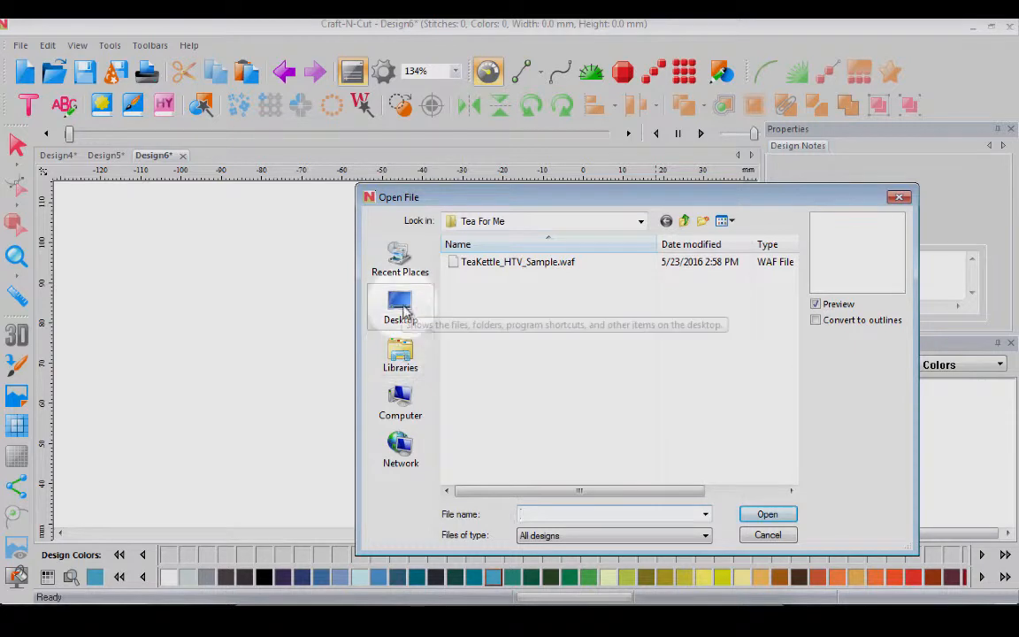
left_click(400, 405)
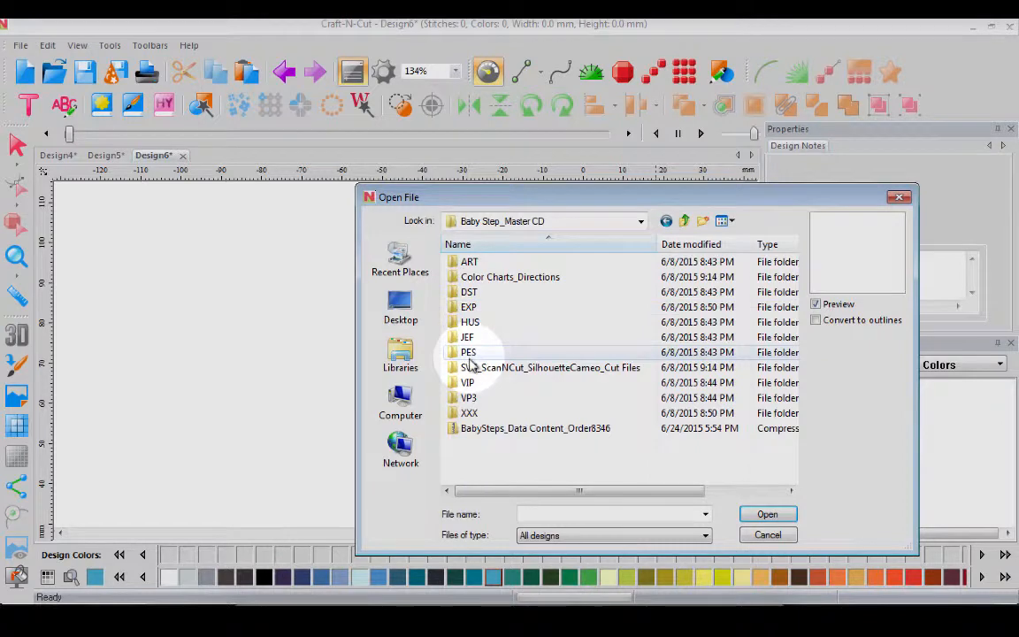
double_click(469, 354)
left_click(472, 263)
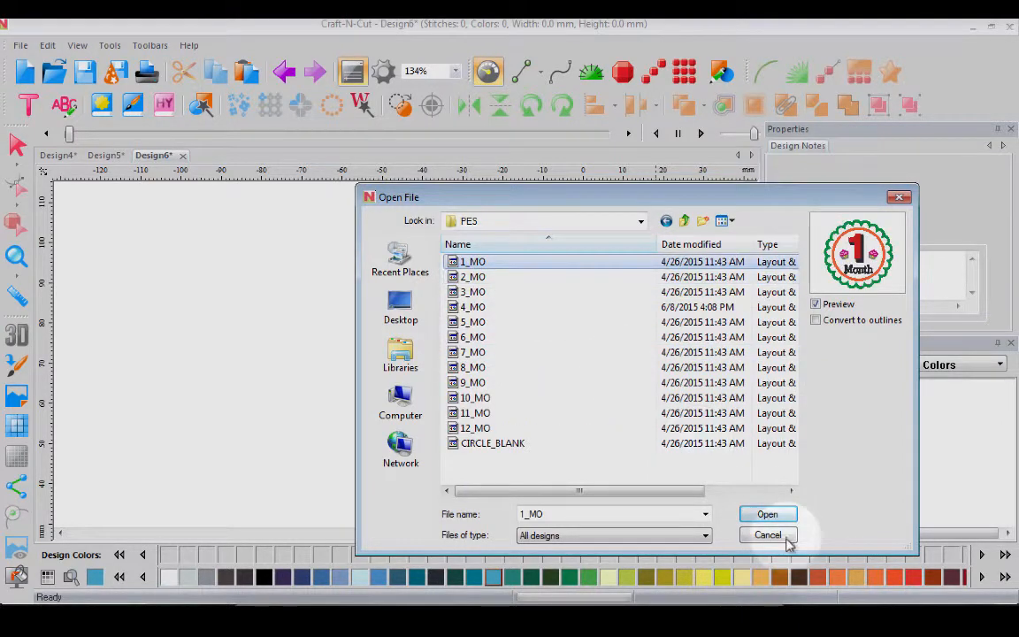
left_click(767, 515)
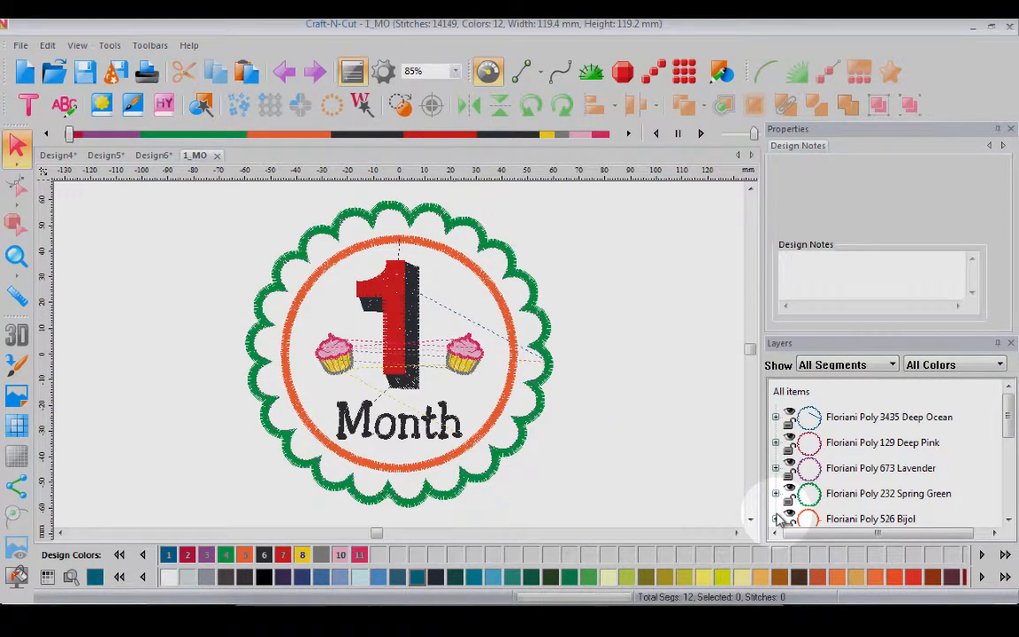
- Simulate sewing the whole 1_MO design, advance the redraw to the "Month" lettering, and hide the slow redraw controls
left_click(788, 391)
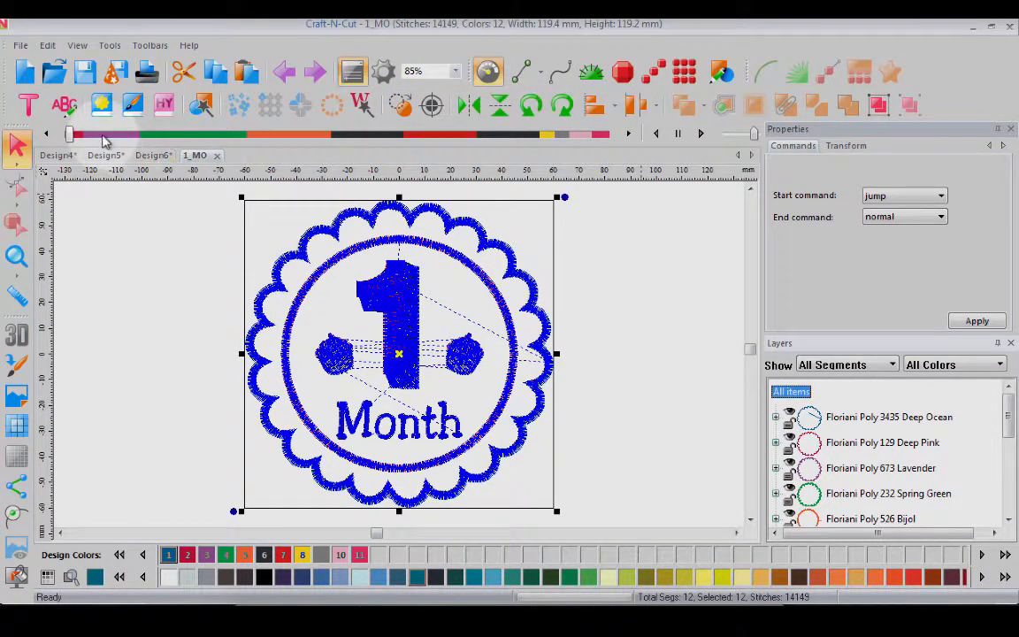
left_click(701, 135)
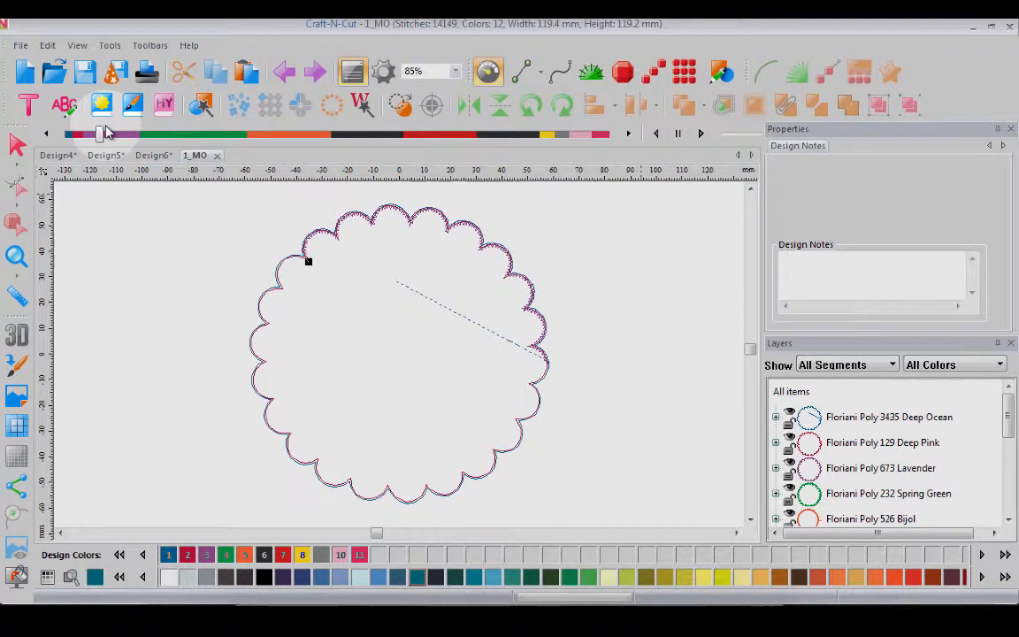
left_click_drag(110, 139, 502, 137)
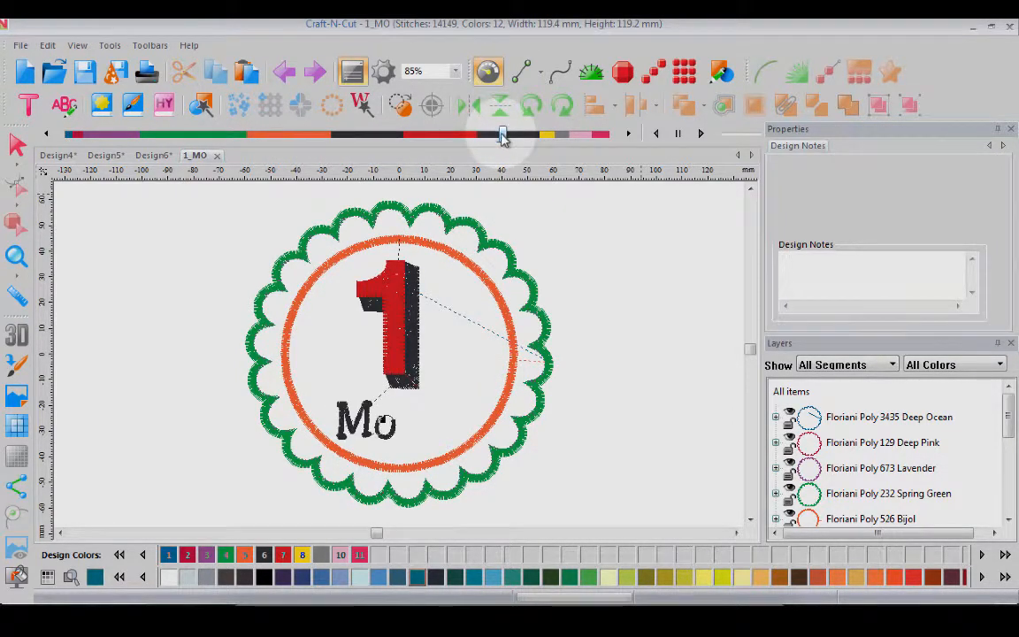
left_click(488, 75)
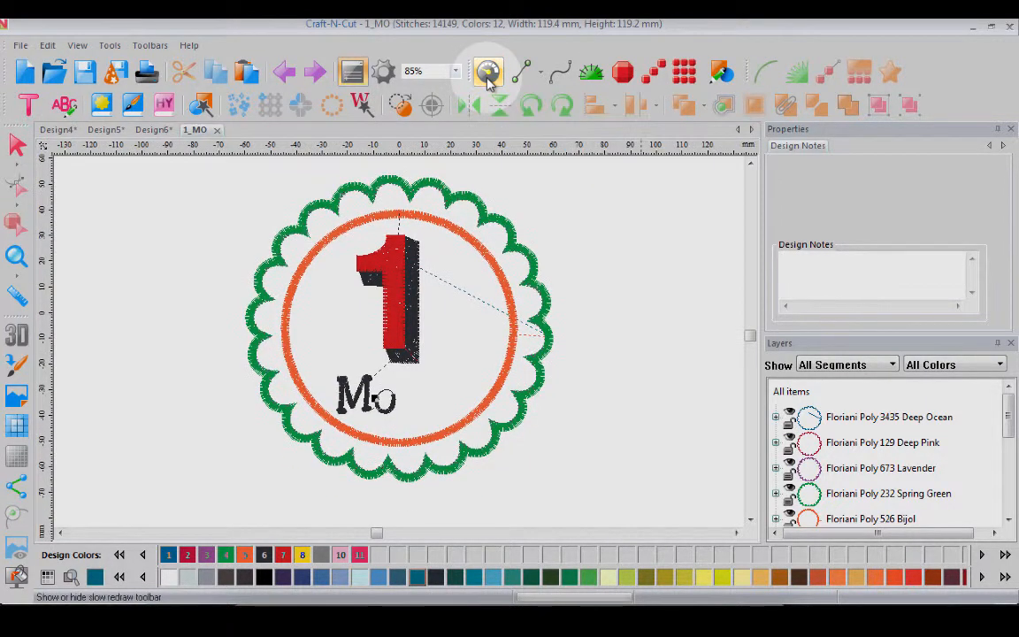
- In the format preferences, keep the machine format as PES and set color match on loading to Jenny Haskins
left_click(110, 46)
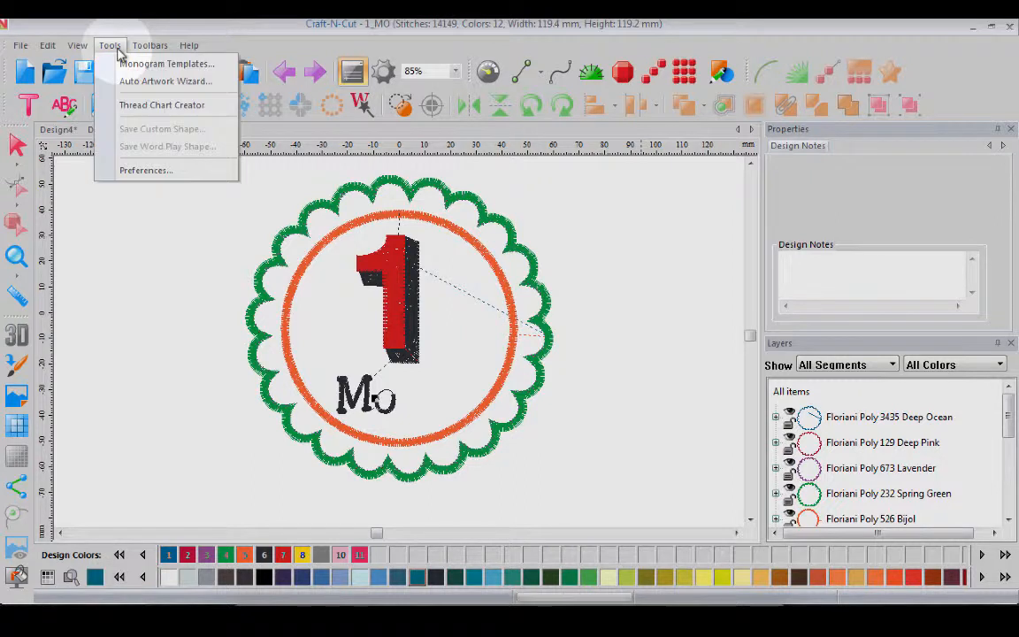
left_click(148, 172)
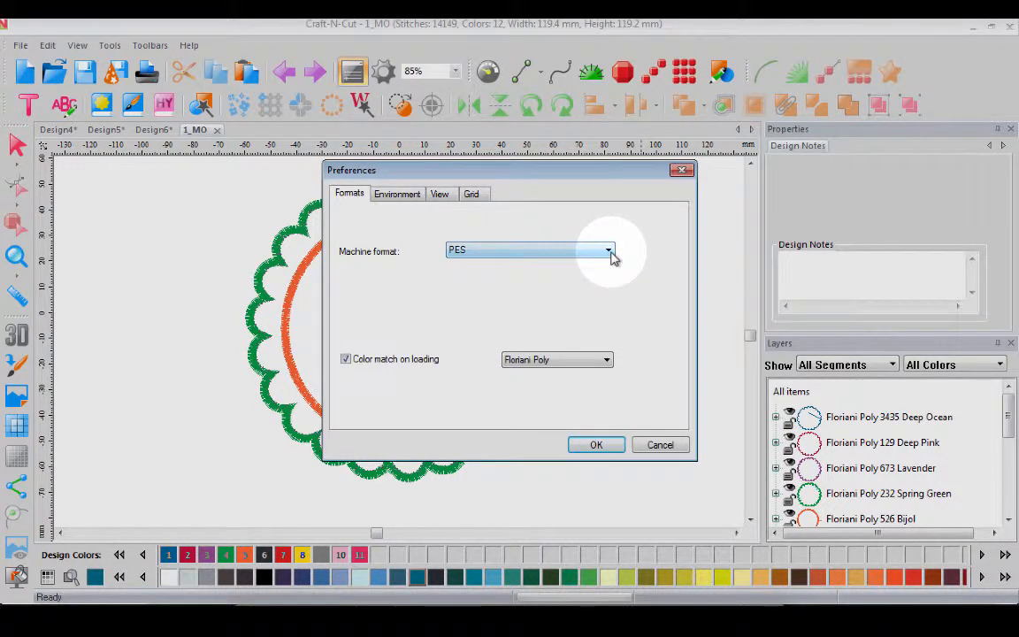
left_click(610, 252)
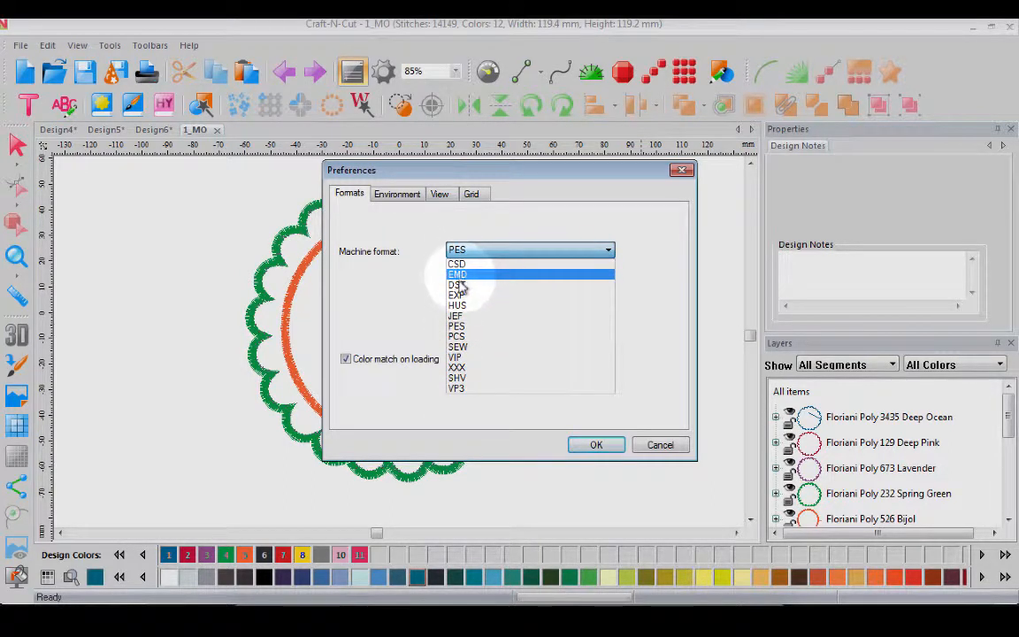
left_click(423, 327)
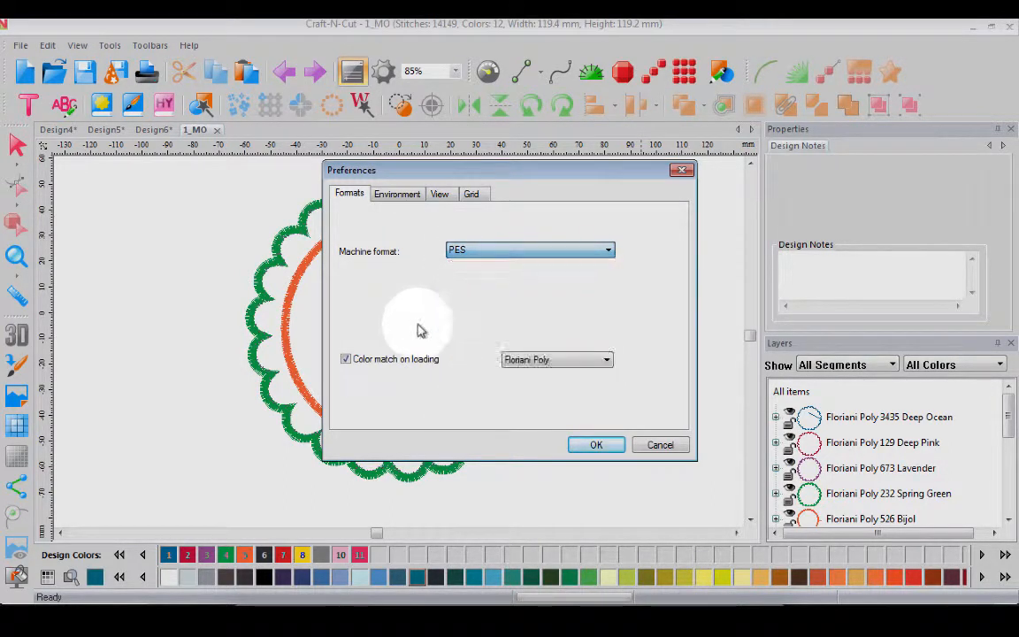
left_click(607, 360)
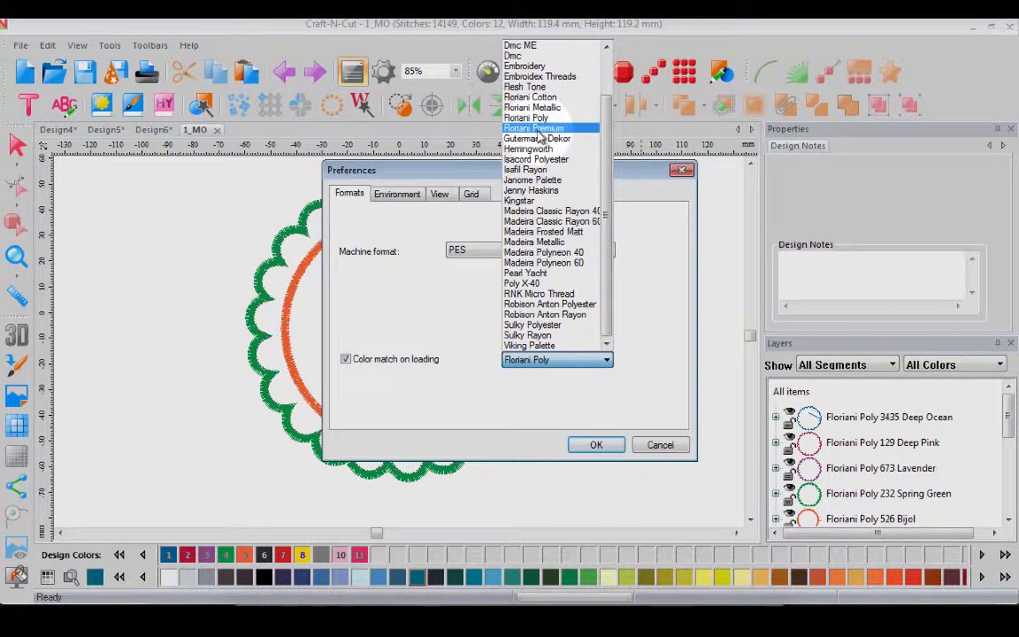
left_click(539, 191)
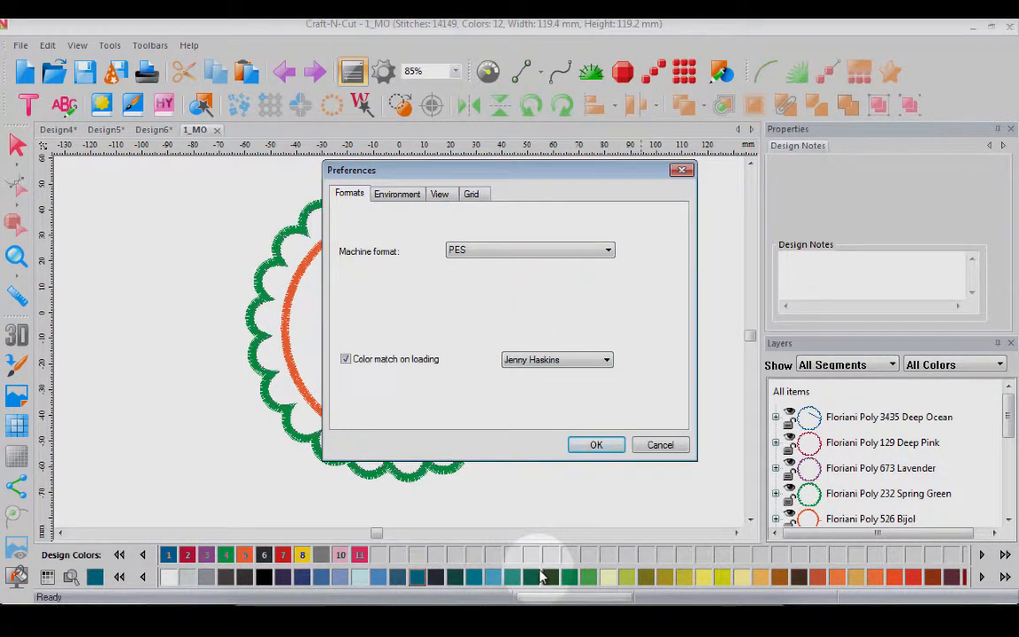
- Set the environment preferences to Inches units, 1 min autosave and MS Paint as the image editing program
left_click(396, 193)
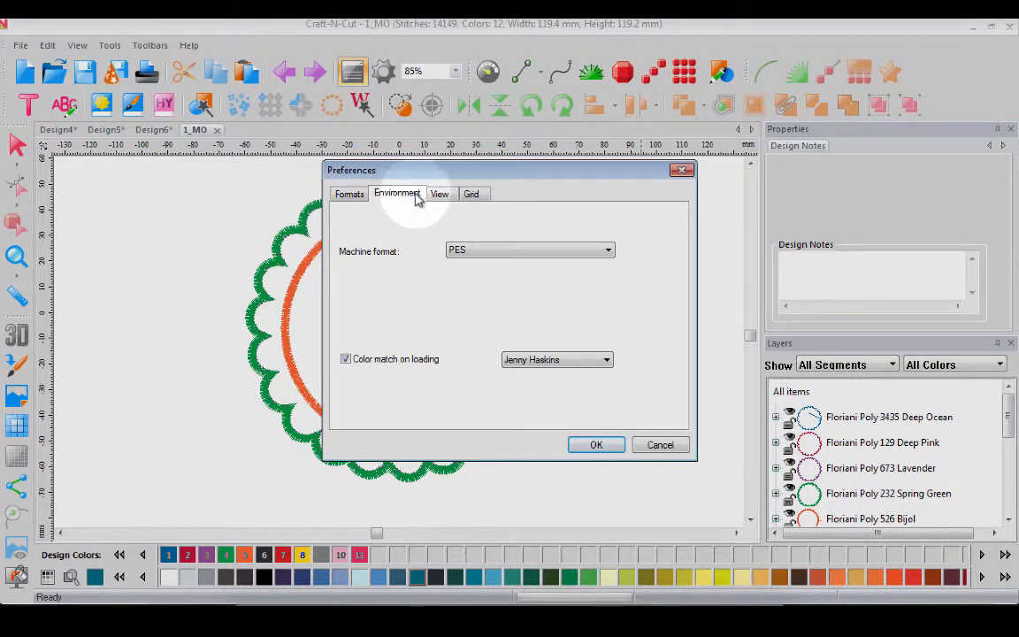
left_click(577, 218)
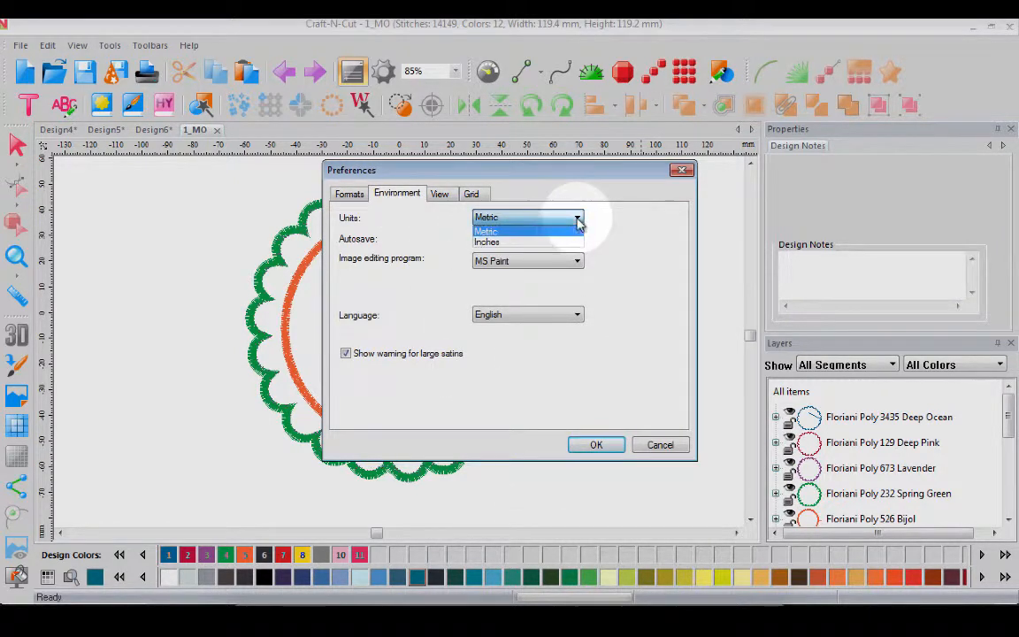
left_click(553, 244)
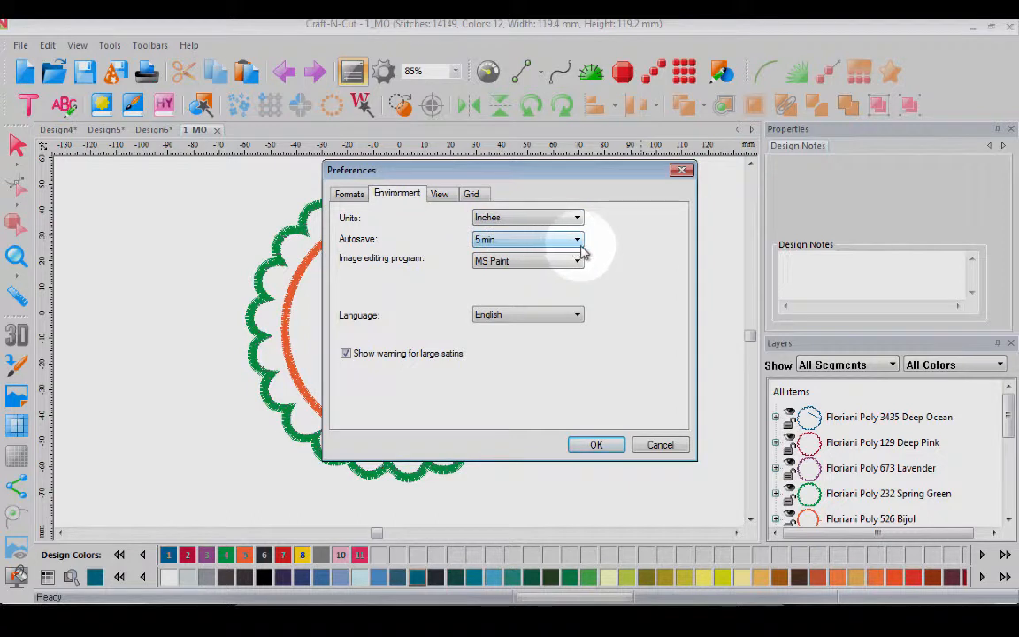
left_click(577, 242)
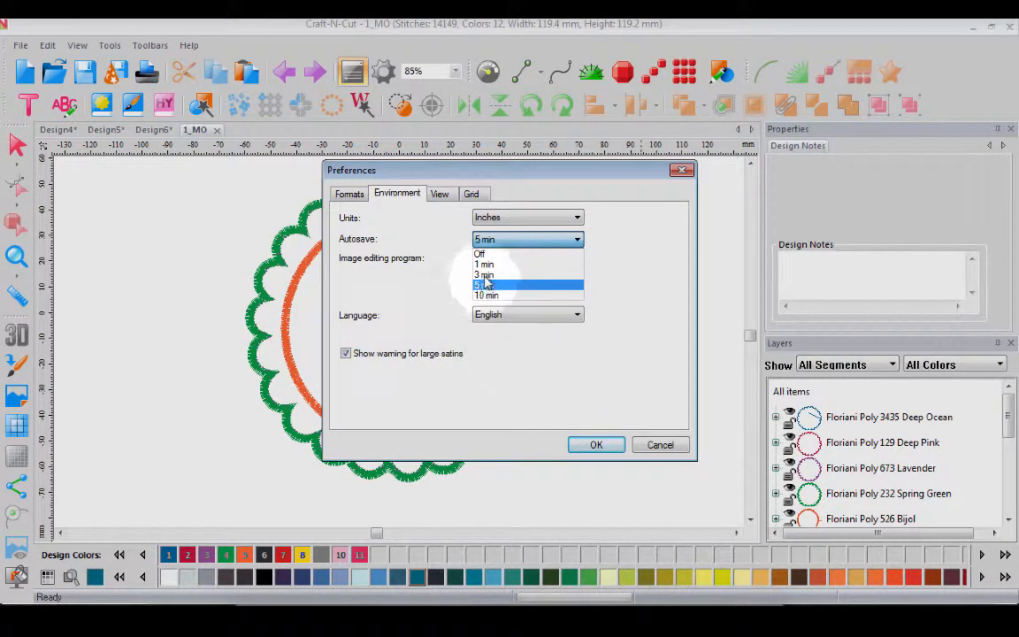
left_click(509, 264)
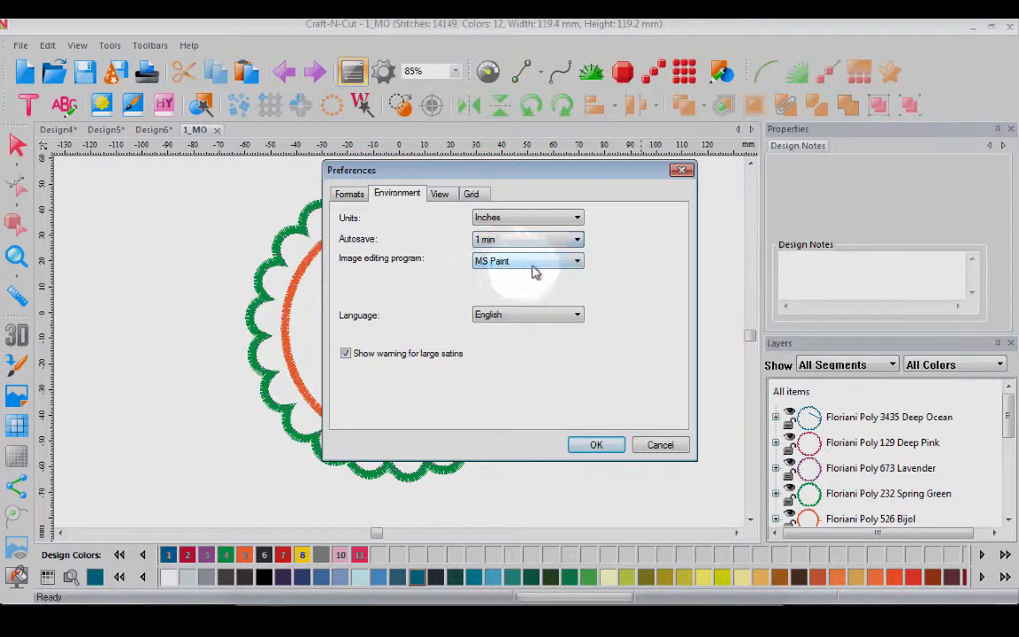
left_click(577, 262)
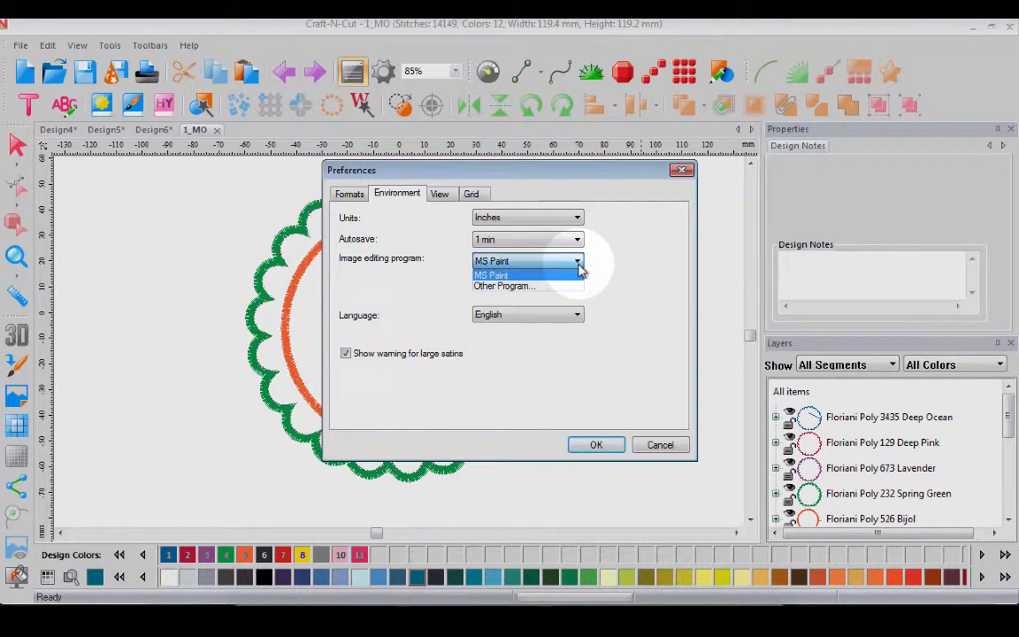
left_click(539, 281)
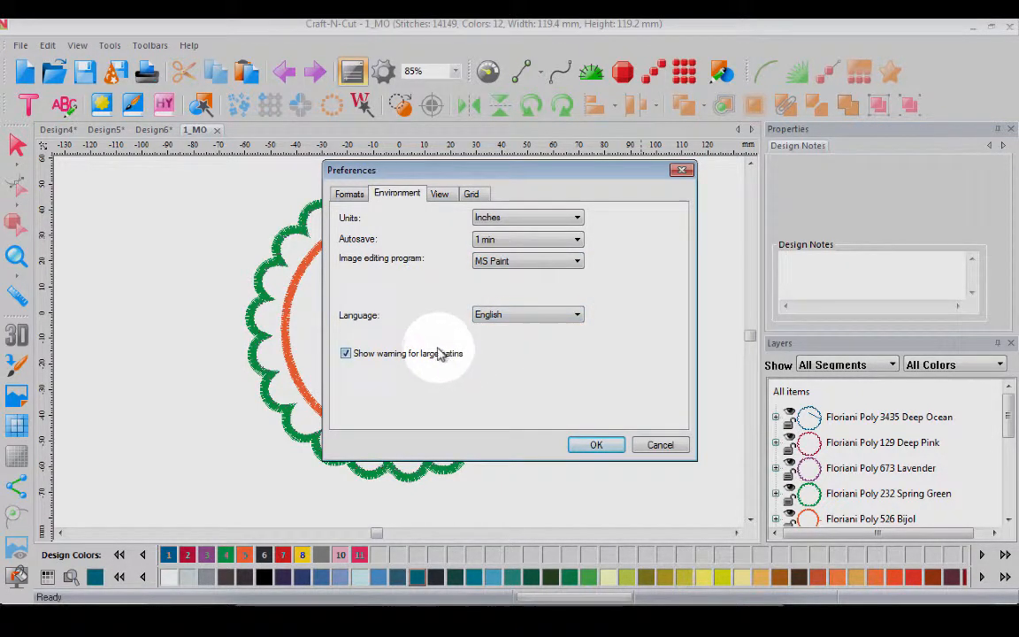
- Set the selection highlight color to Purple, check the grid preferences, and apply the preferences
left_click(442, 198)
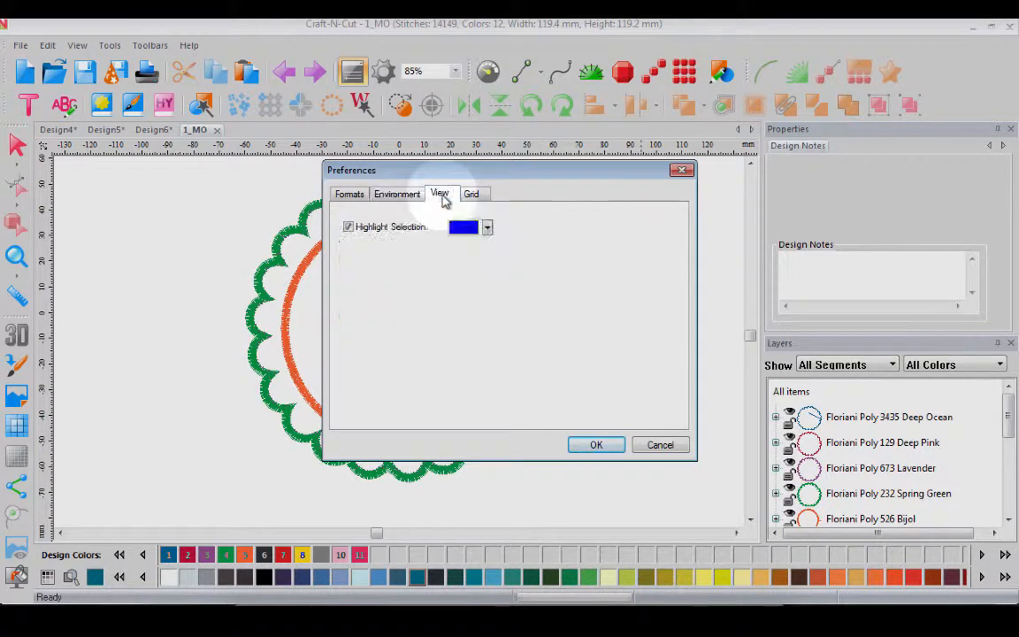
left_click(488, 228)
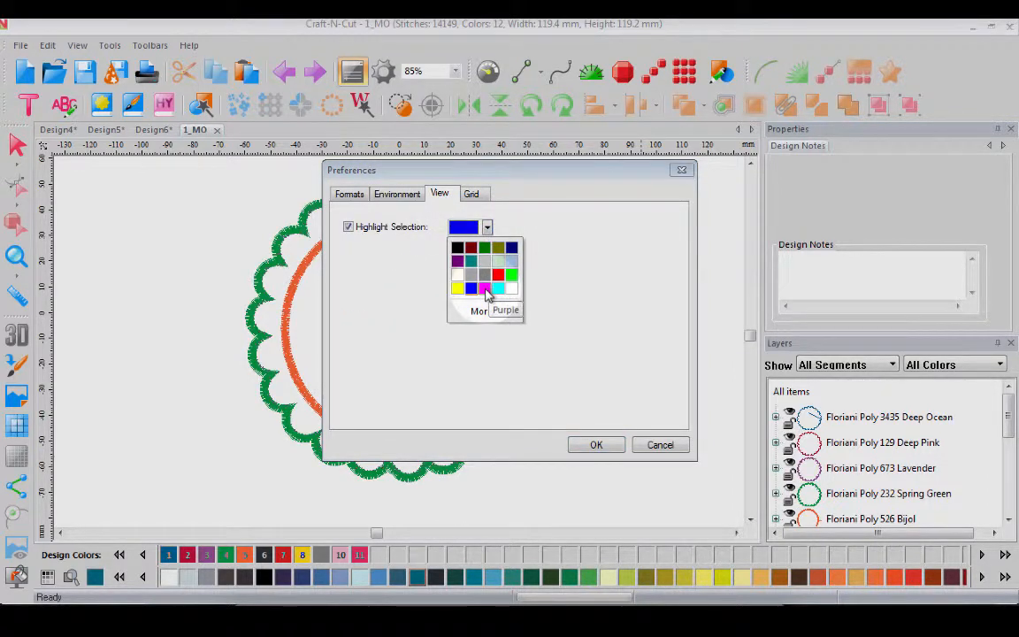
left_click(485, 289)
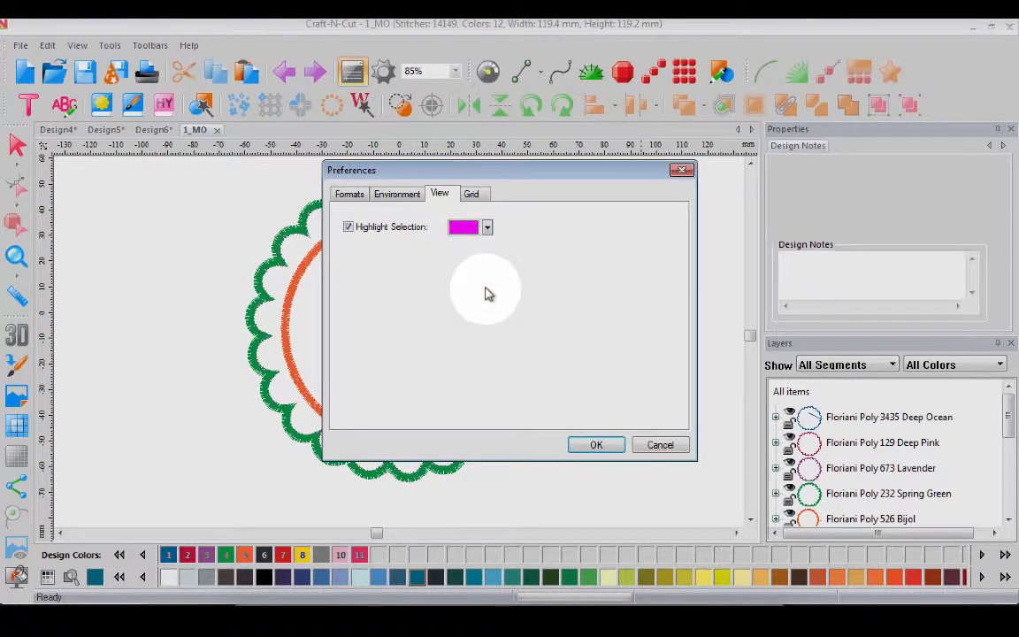
left_click(471, 194)
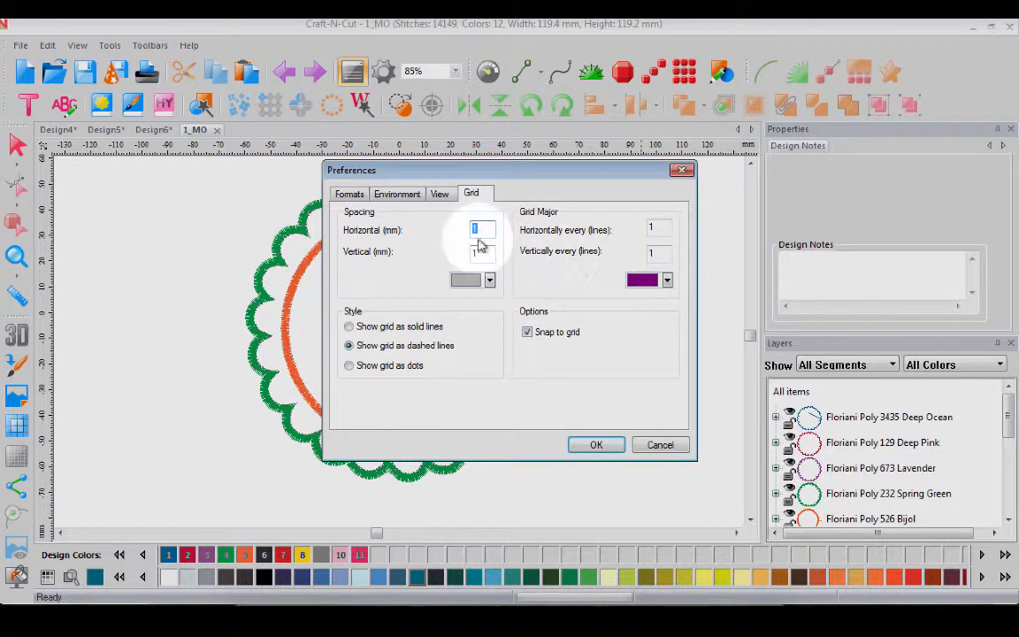
left_click(596, 445)
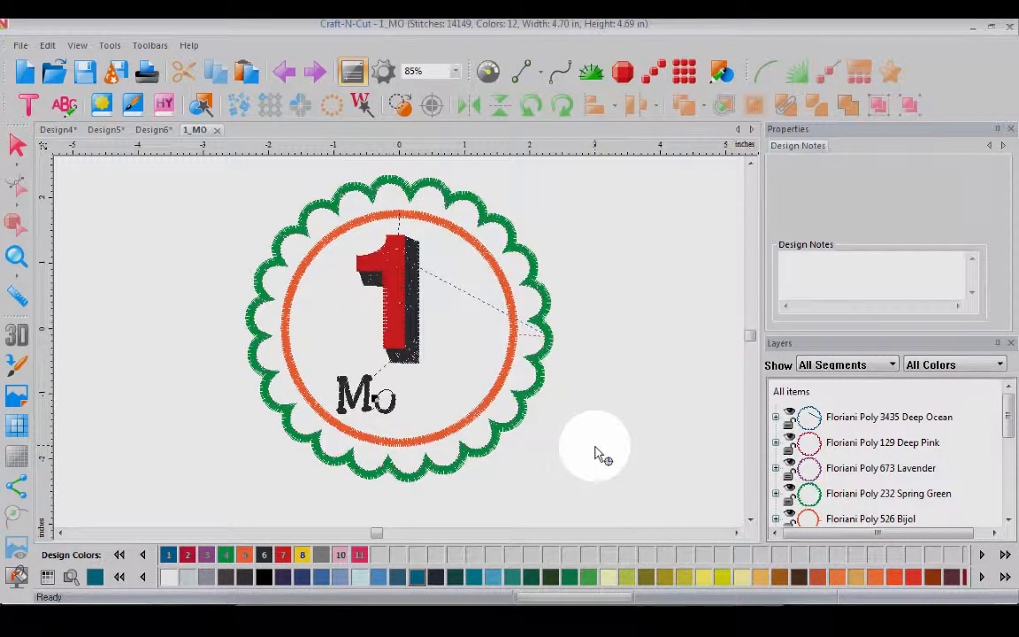
- Check the selection highlight by selecting the Deep Ocean layer, clearing it, and selecting the scalloped border's Lavender segment in the design
left_click(851, 420)
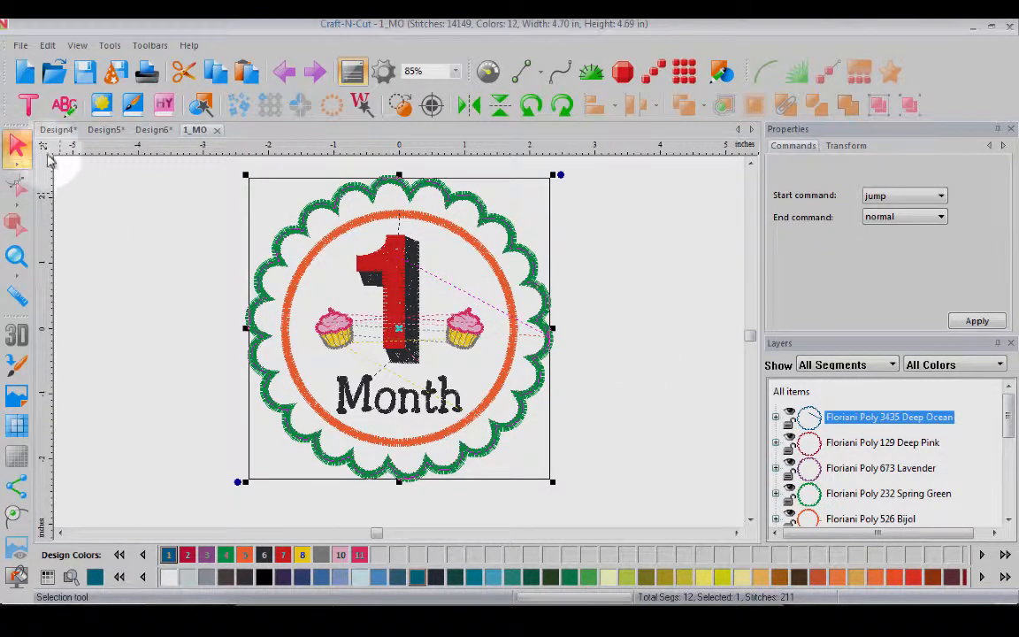
left_click(191, 263)
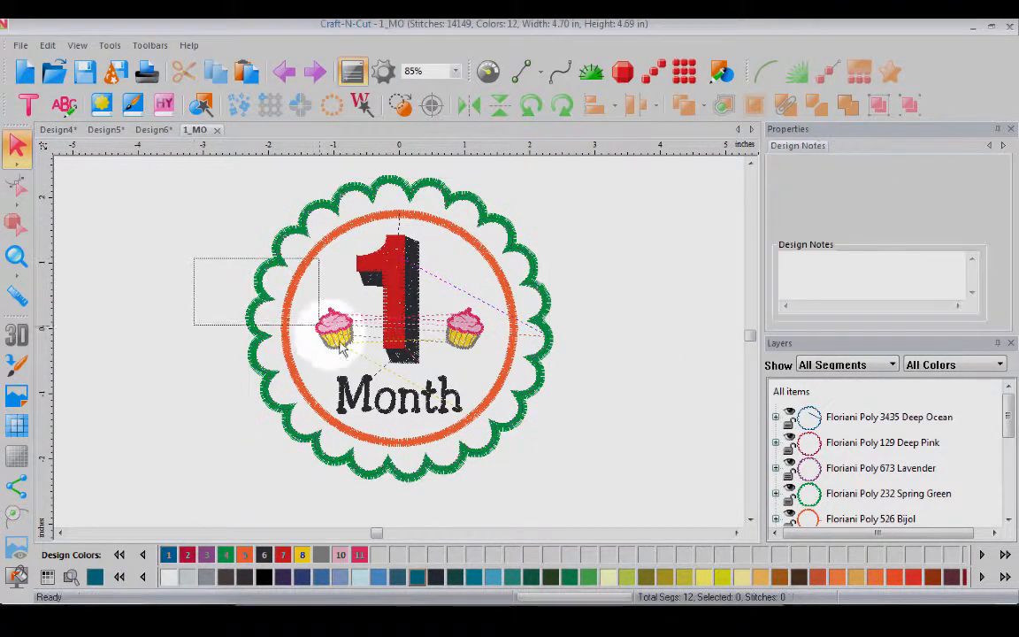
left_click(273, 283)
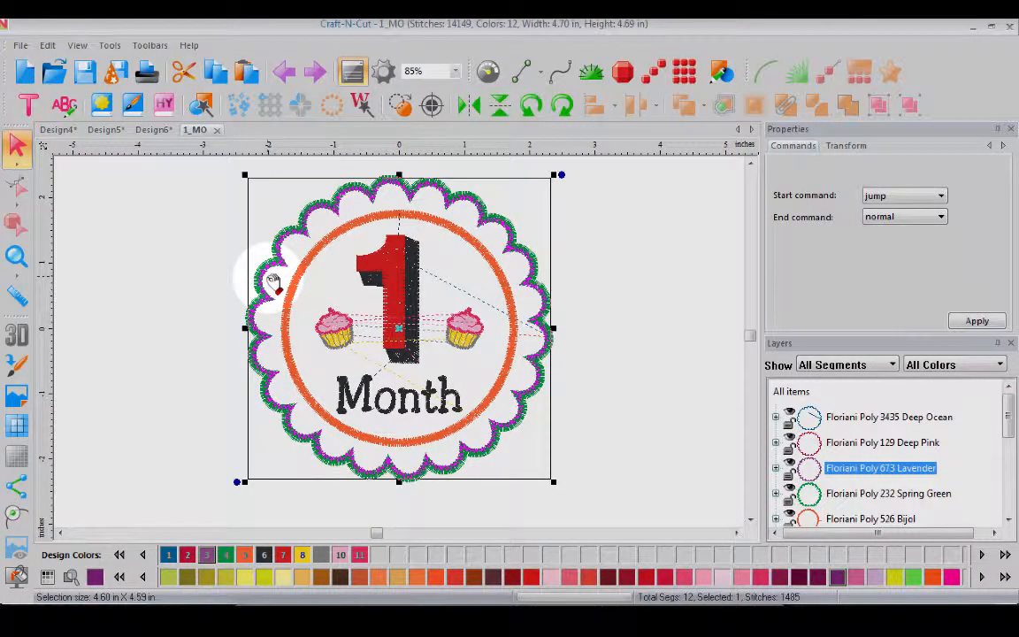
- Change the selection highlight color to bright green in the view preferences and apply it
left_click(108, 45)
left_click(143, 169)
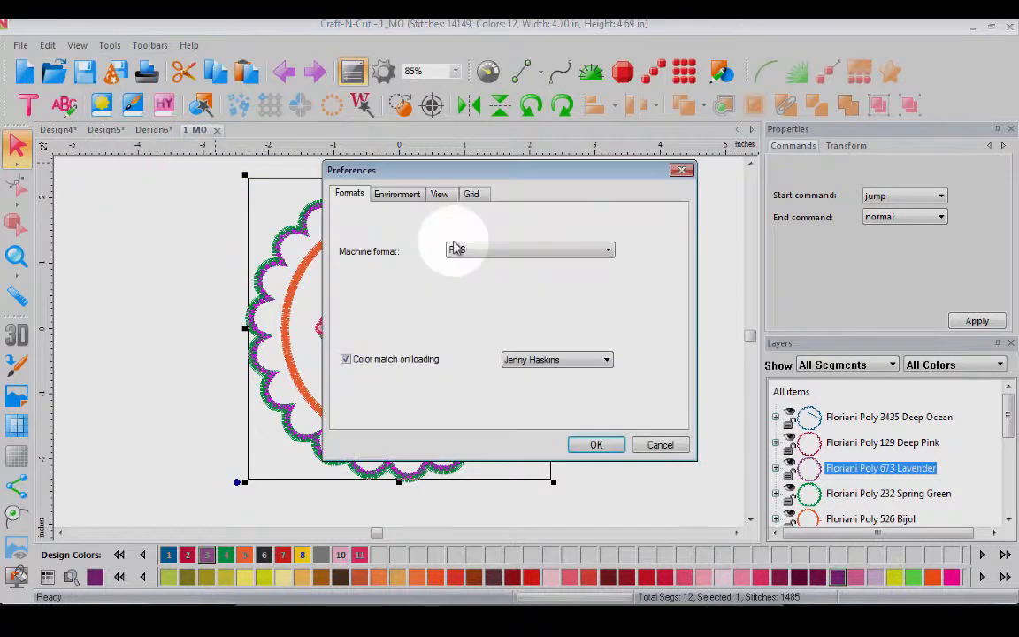
left_click(441, 195)
left_click(487, 227)
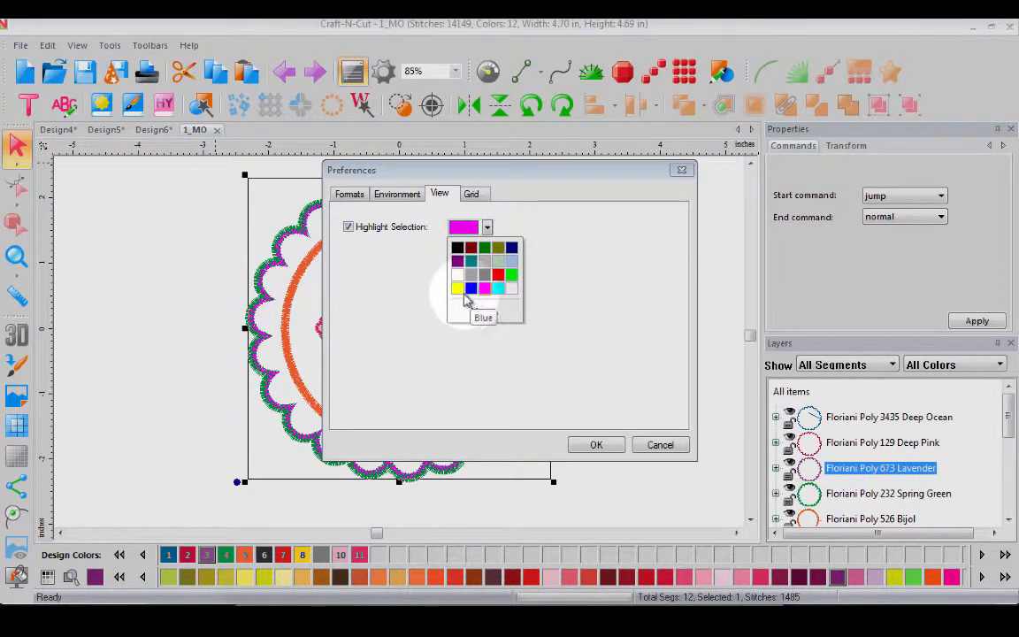
left_click(511, 277)
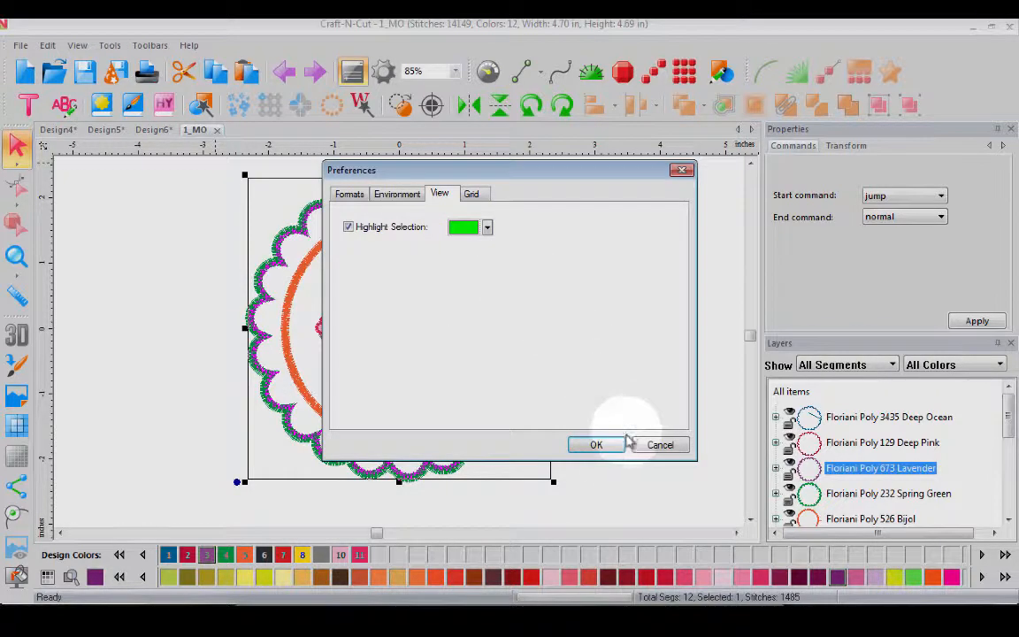
left_click(596, 444)
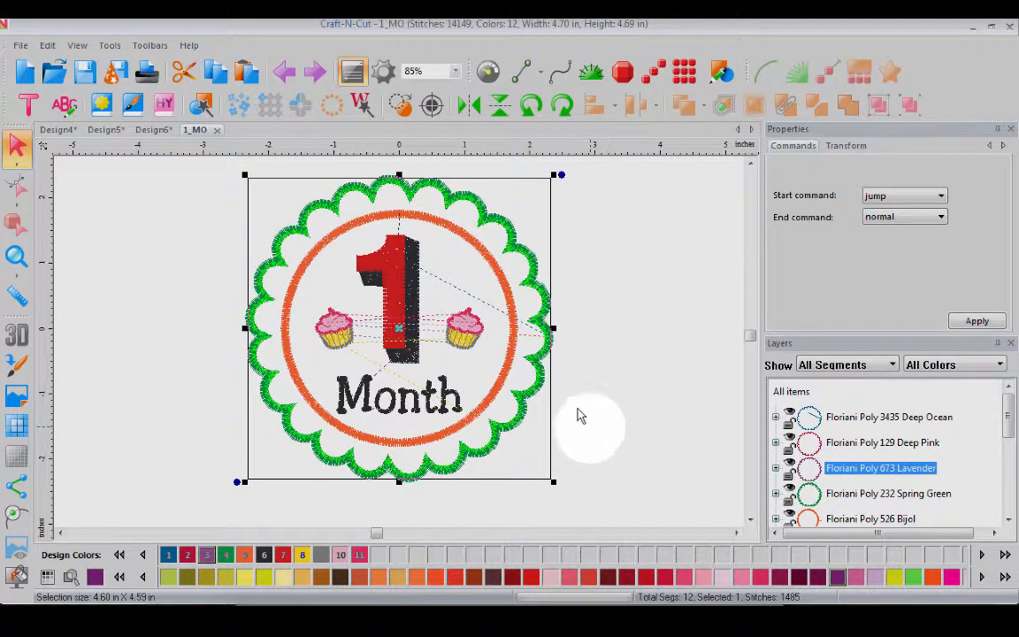
- Check the new highlight by selecting the Spring Green layer and the Bijol layer in turn, and clear the selection
left_click(847, 493)
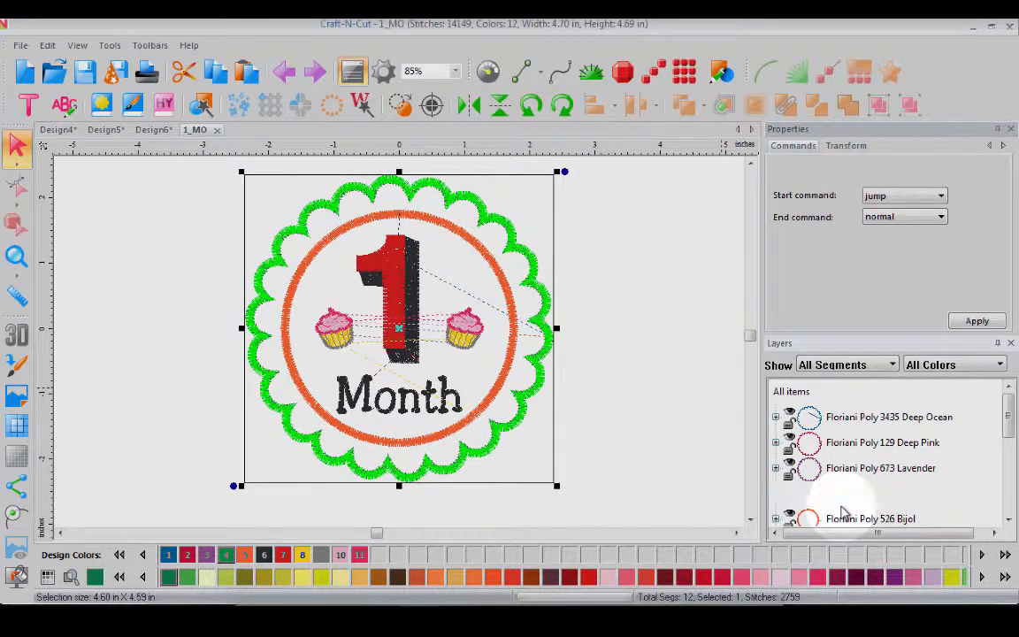
left_click(844, 518)
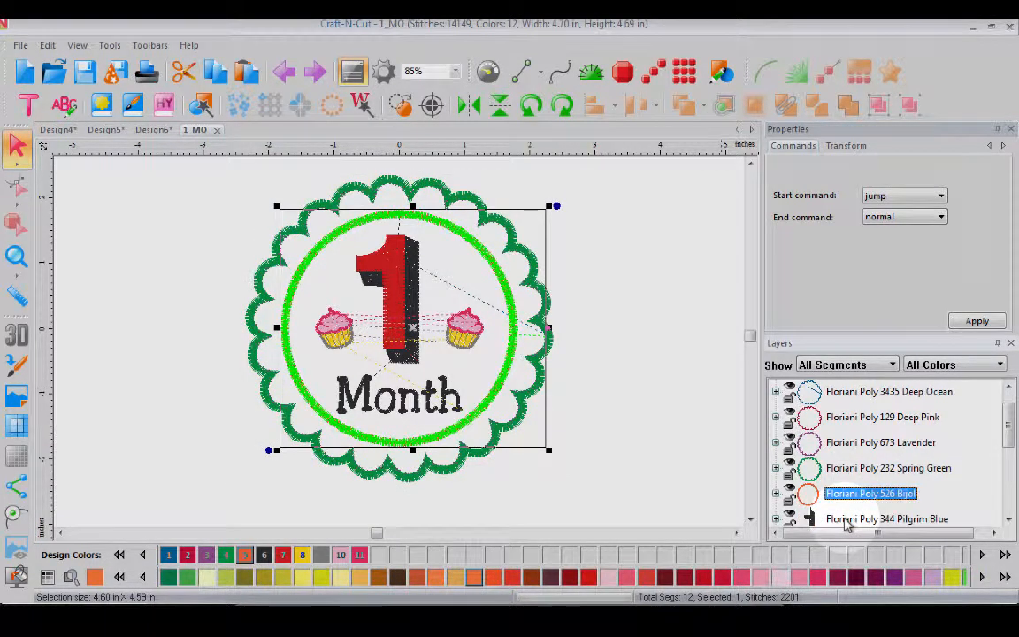
left_click(637, 294)
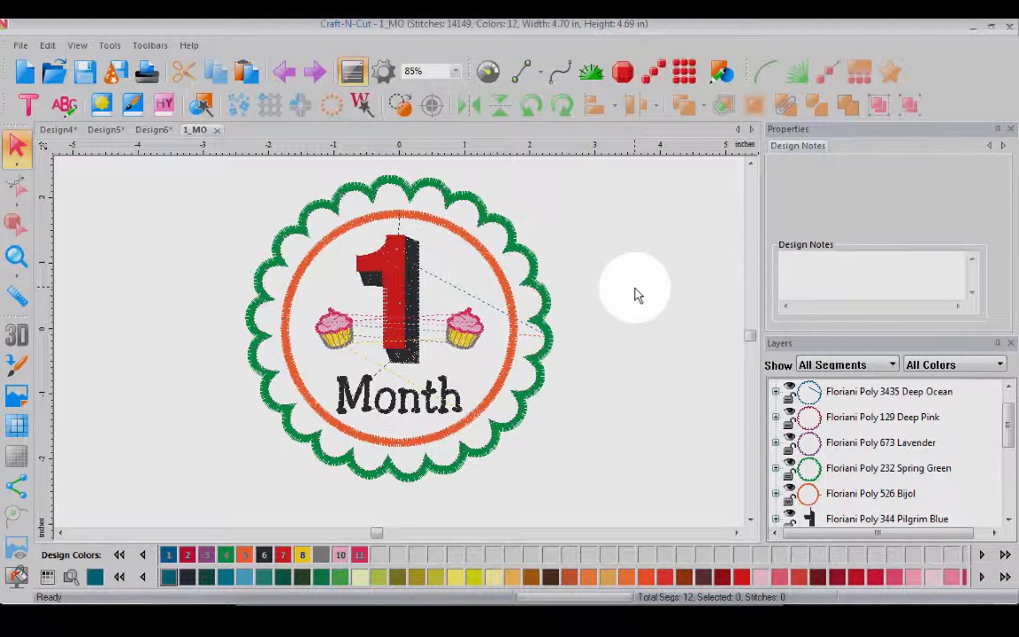